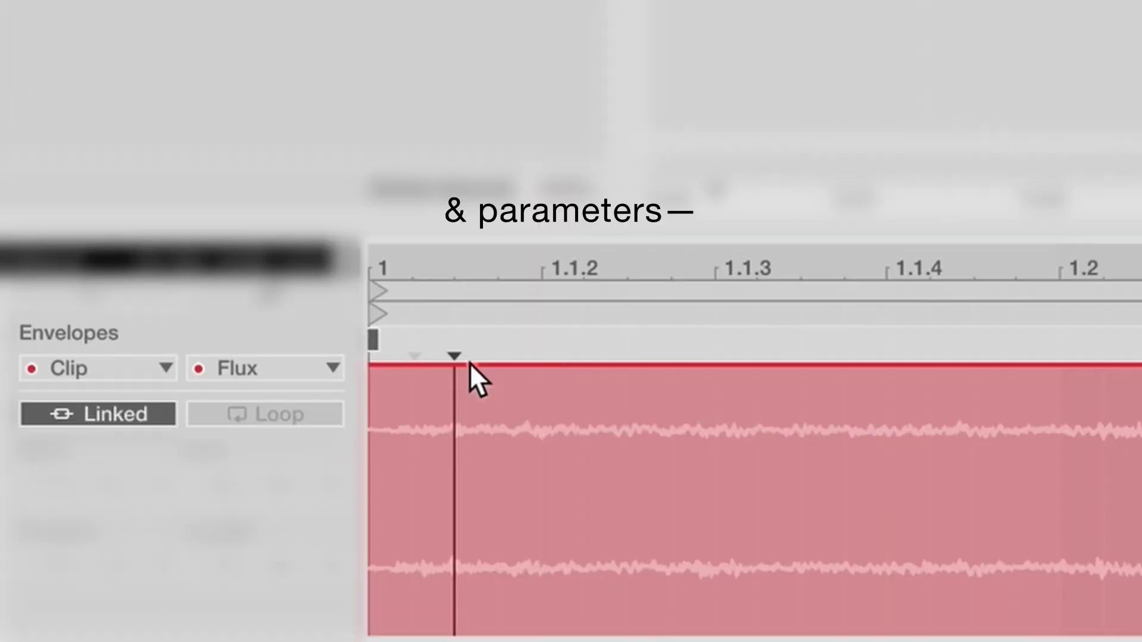
# Draw breakpoints on the clip's Flux envelope to form two dips, and curve the descent into the second one
pyautogui.click(469, 365)
pyautogui.moveTo(561, 365); pyautogui.dragTo(561, 558)
pyautogui.moveTo(714, 558); pyautogui.dragTo(714, 364)
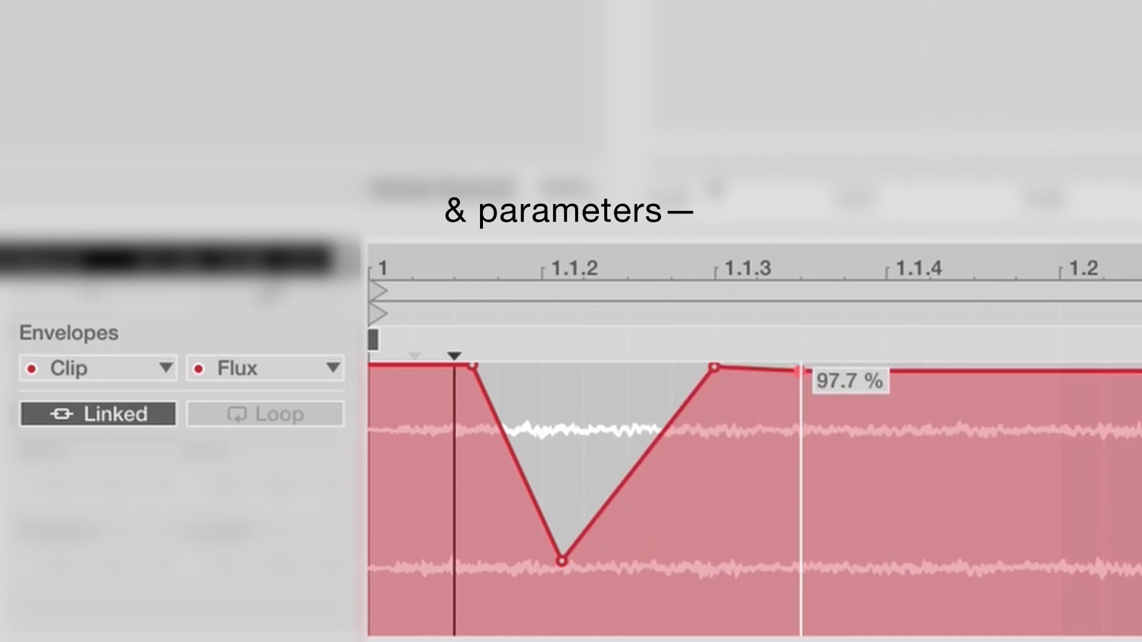
pyautogui.moveTo(1015, 365); pyautogui.dragTo(1015, 580)
pyautogui.moveTo(924, 510); pyautogui.dragTo(833, 570)
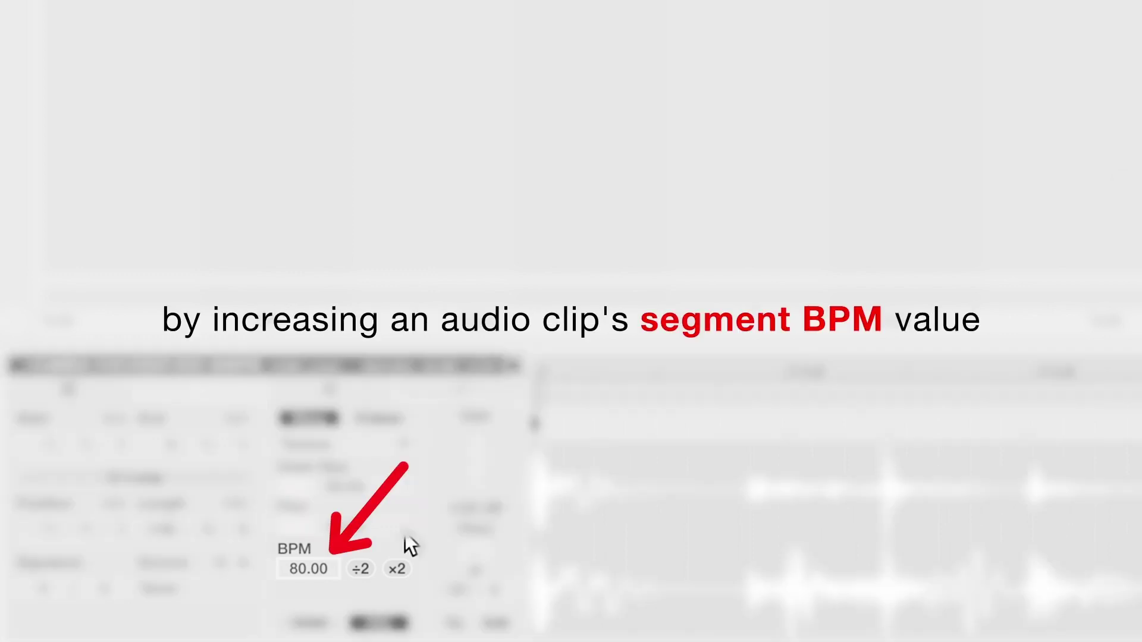
# Set the audio clip's segment BPM to 200 and double it twice
pyautogui.moveTo(309, 570); pyautogui.dragTo(313, 637)
pyautogui.write('200')
pyautogui.press('Return')
pyautogui.click(402, 566)
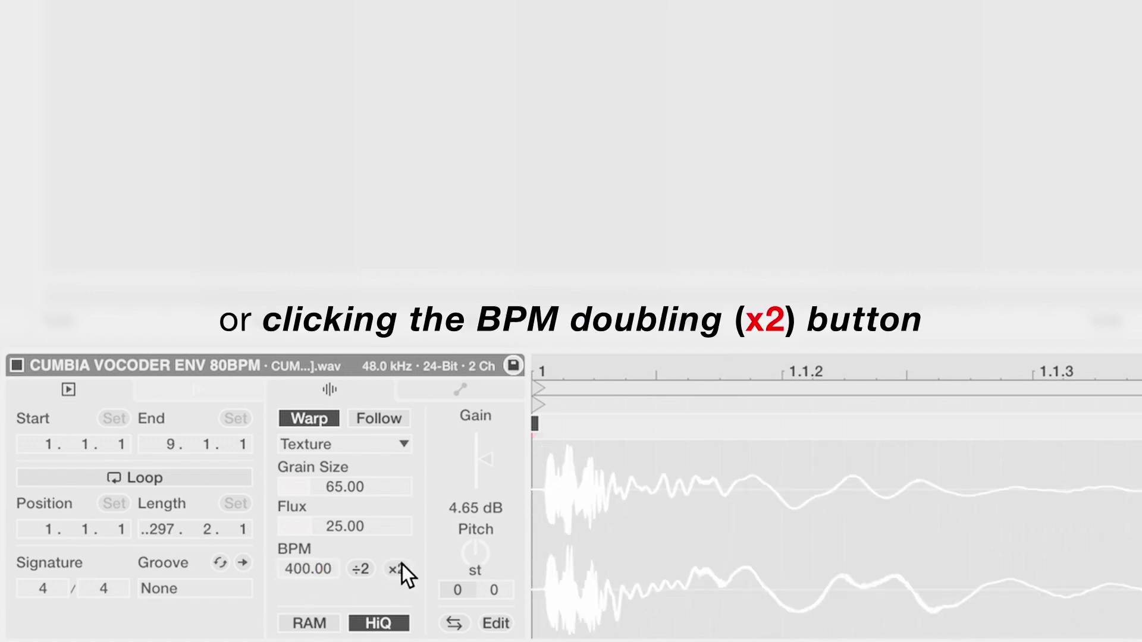
pyautogui.click(402, 566)
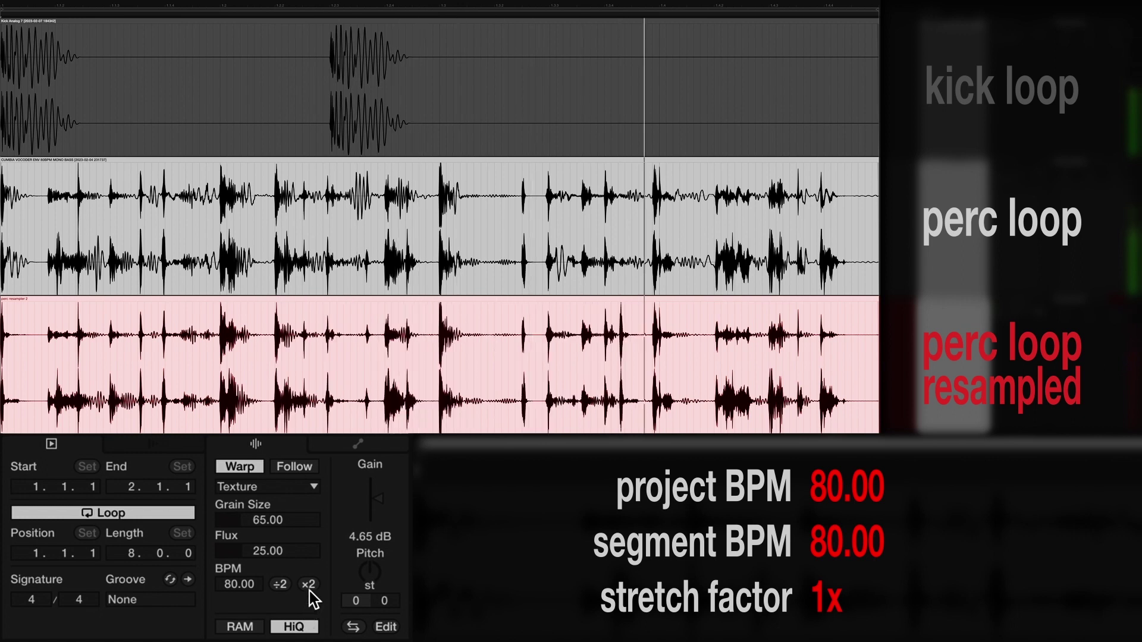
# Double the perc loop's segment BPM three times to 640 and raise it further to about 981
pyautogui.click(310, 584)
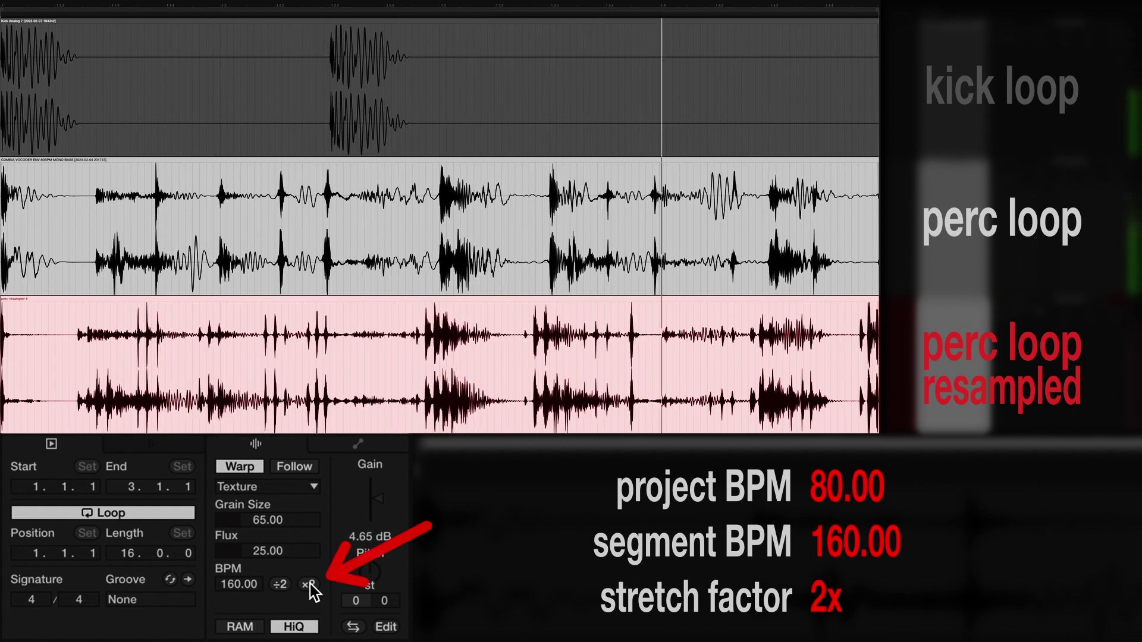
pyautogui.click(309, 584)
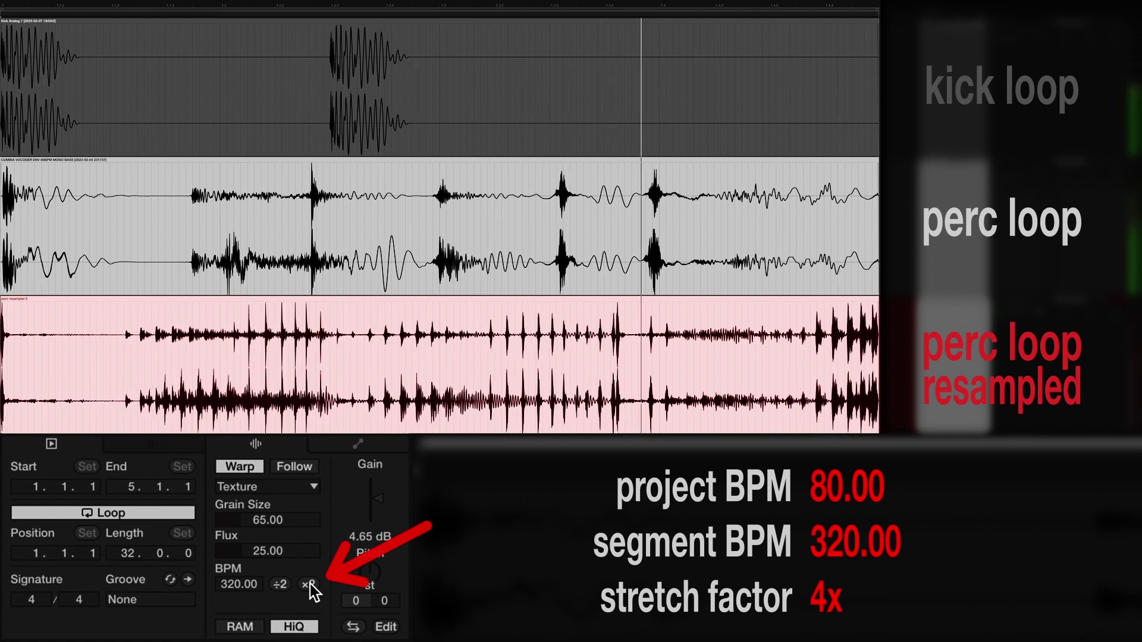
pyautogui.click(310, 584)
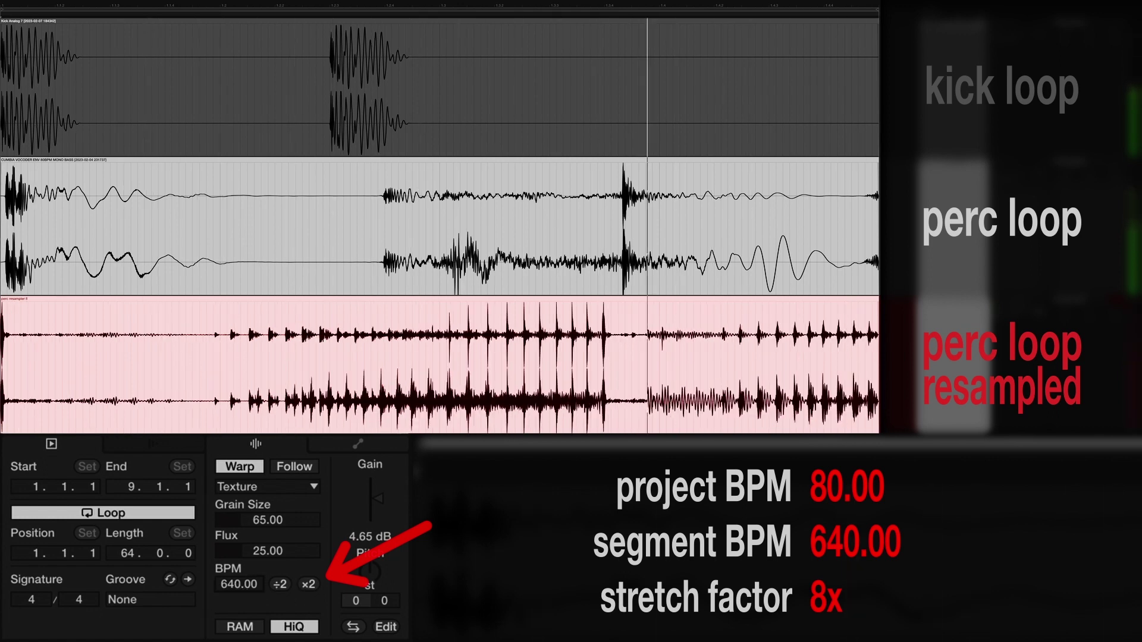
pyautogui.moveTo(236, 585); pyautogui.dragTo(237, 382)
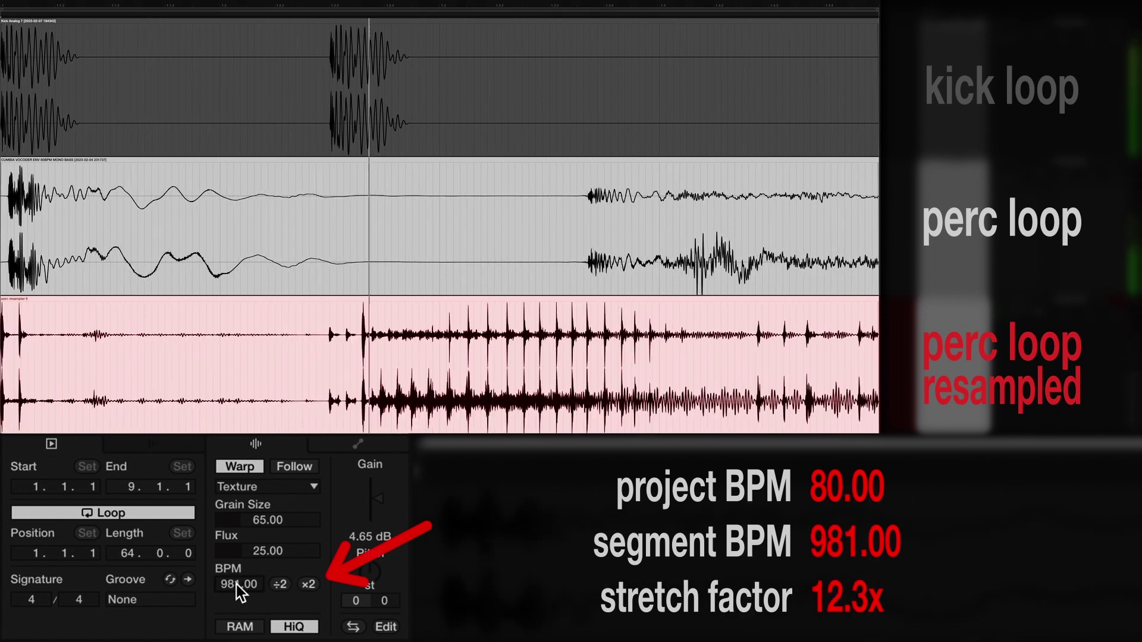
pyautogui.moveTo(237, 584); pyautogui.dragTo(237, 574)
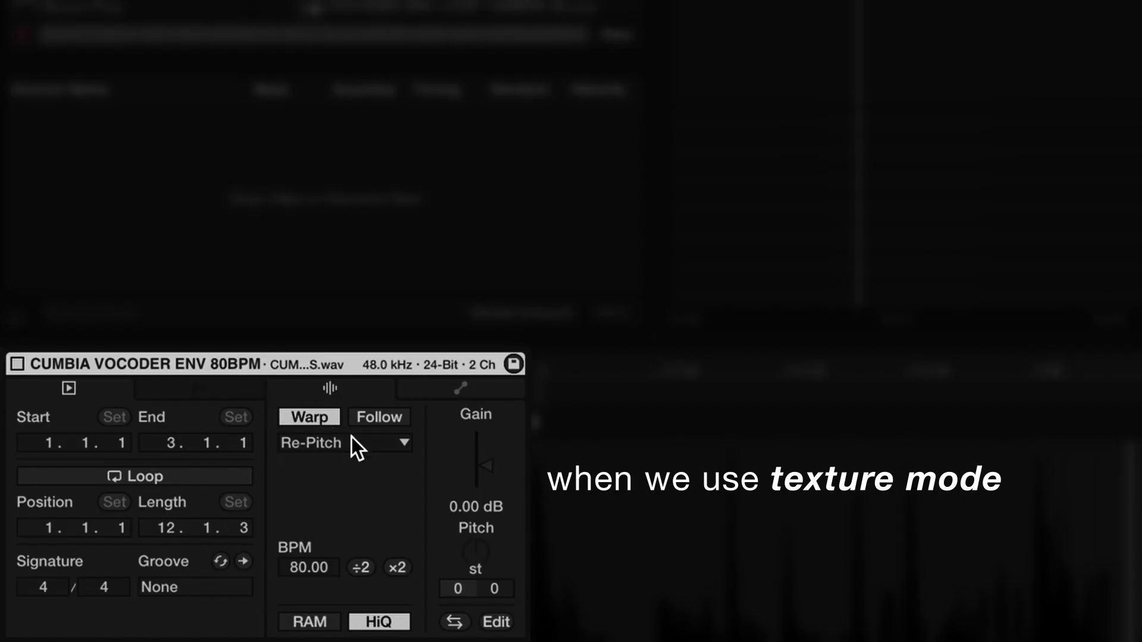
# Set the CUMBIA VOCODER ENV 80BPM clip's warp mode to Texture
pyautogui.click(353, 443)
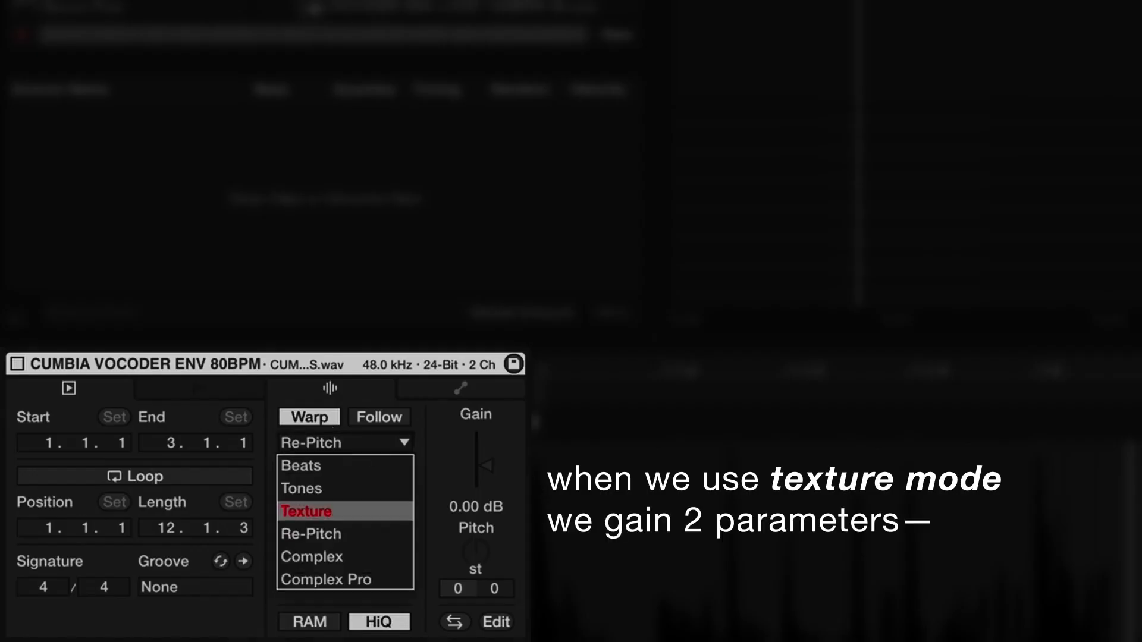
pyautogui.click(345, 511)
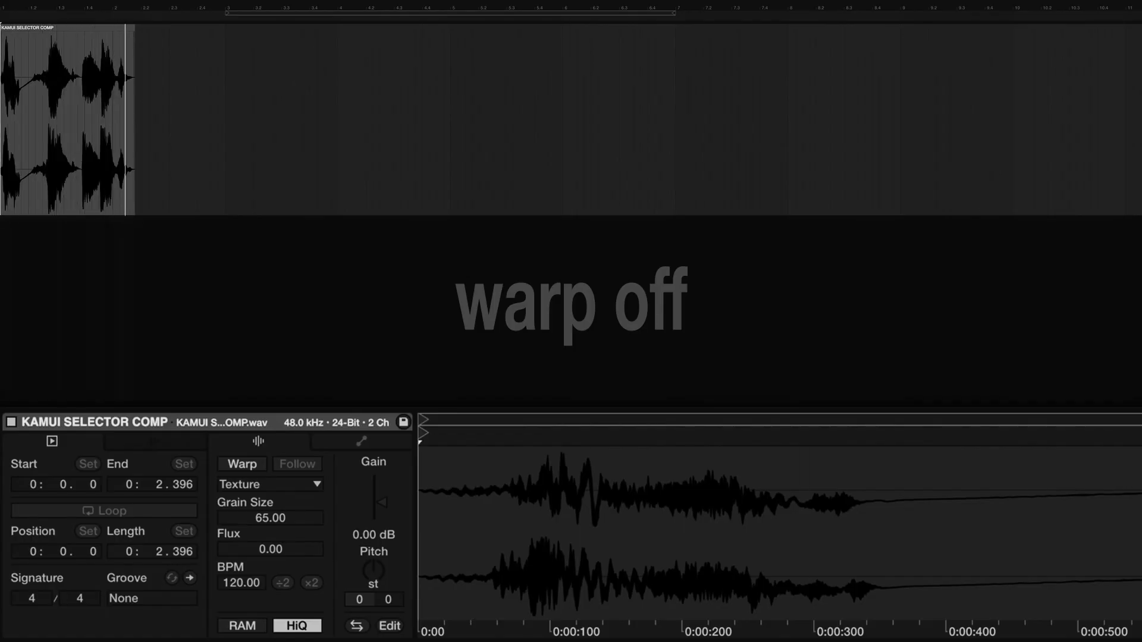
# Turn on warping for the KAMUI SELECTOR COMP clip and stretch it to end in about bar 10
pyautogui.click(240, 465)
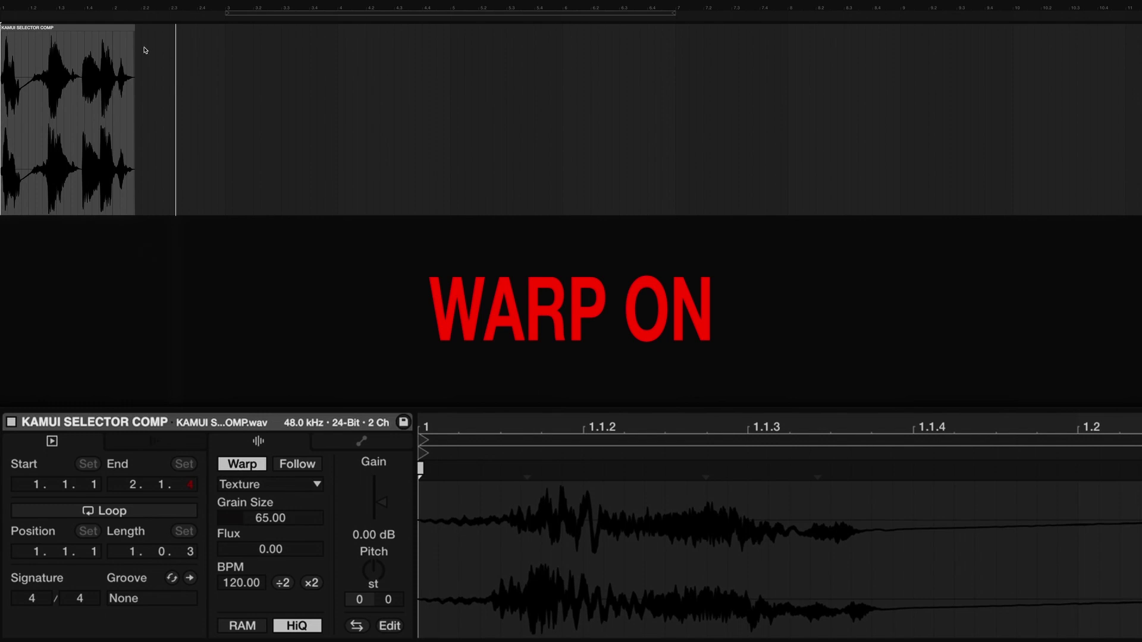
pyautogui.moveTo(135, 34); pyautogui.dragTo(1123, 34)
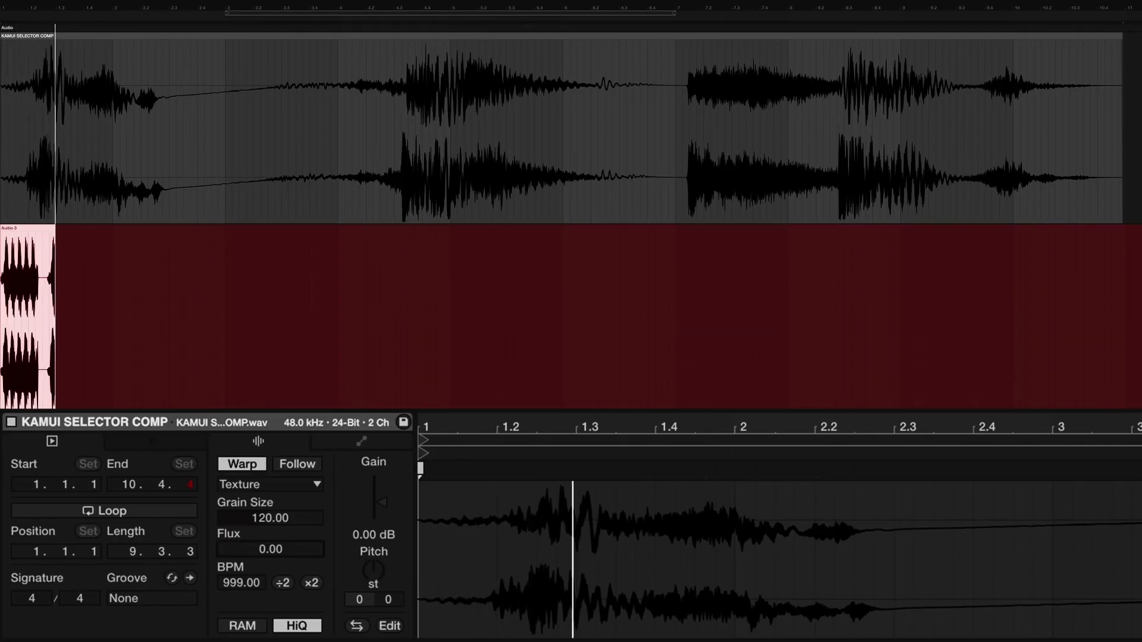
# Raise the KAMUI SELECTOR COMP clip's Flux during resampling, and adjust the transposition in the clip's Pitch control
pyautogui.moveTo(270, 549); pyautogui.dragTo(271, 481)
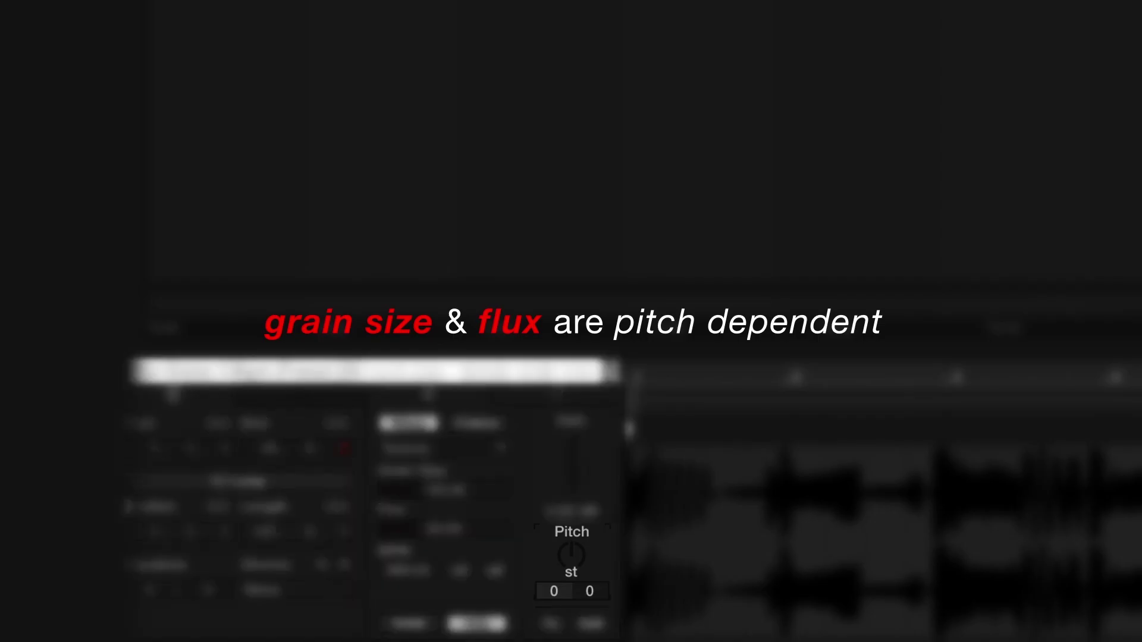
pyautogui.moveTo(572, 555)
pyautogui.mouseDown()
pyautogui.moveTo(572, 529)
pyautogui.moveTo(572, 566)
pyautogui.mouseUp()
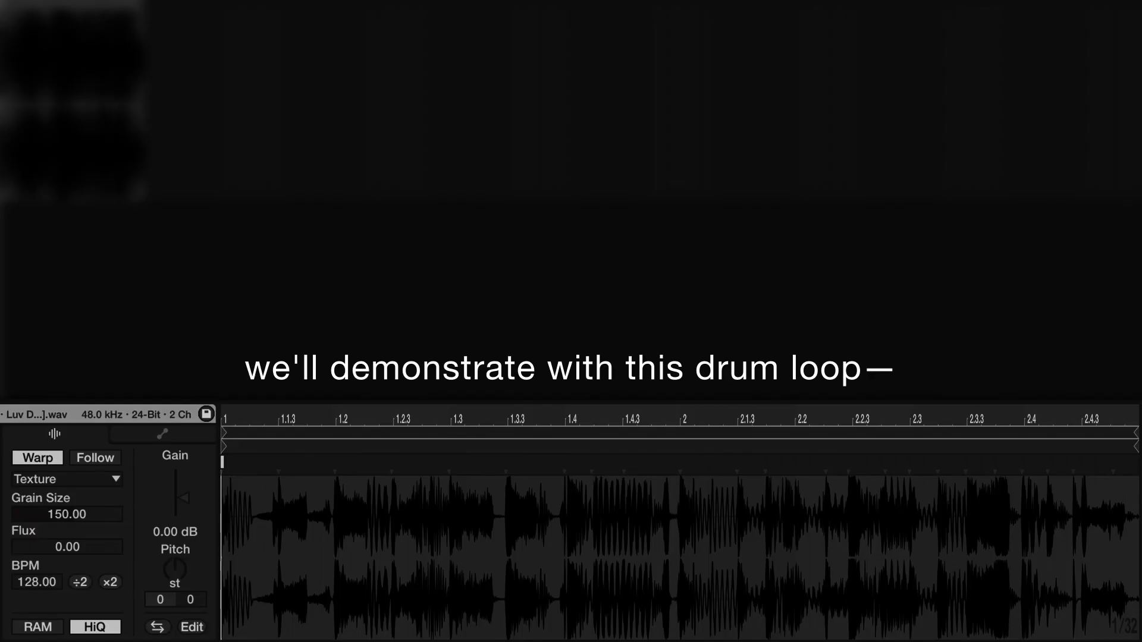
# Stretch the Luv Drama drum loop to 999 BPM and start recording its resampled output
pyautogui.press('space')
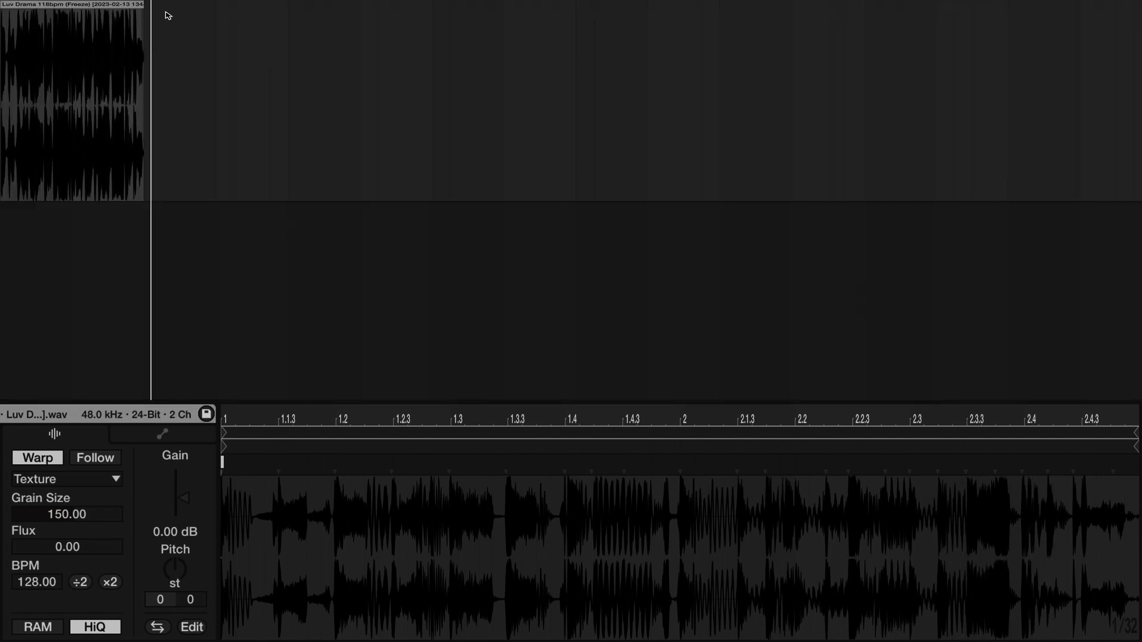
pyautogui.moveTo(139, 6); pyautogui.dragTo(1129, 44)
pyautogui.press('F9')
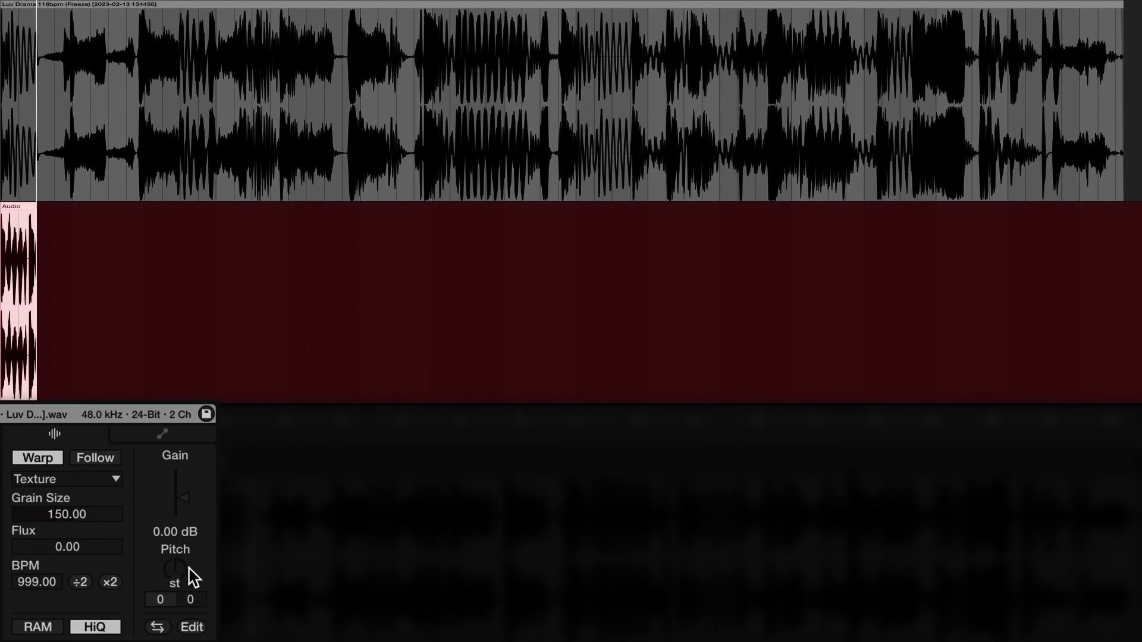
# Raise the drum loop's transposition in octave jumps to +36 st during the recording
pyautogui.moveTo(179, 571); pyautogui.dragTo(179, 535)
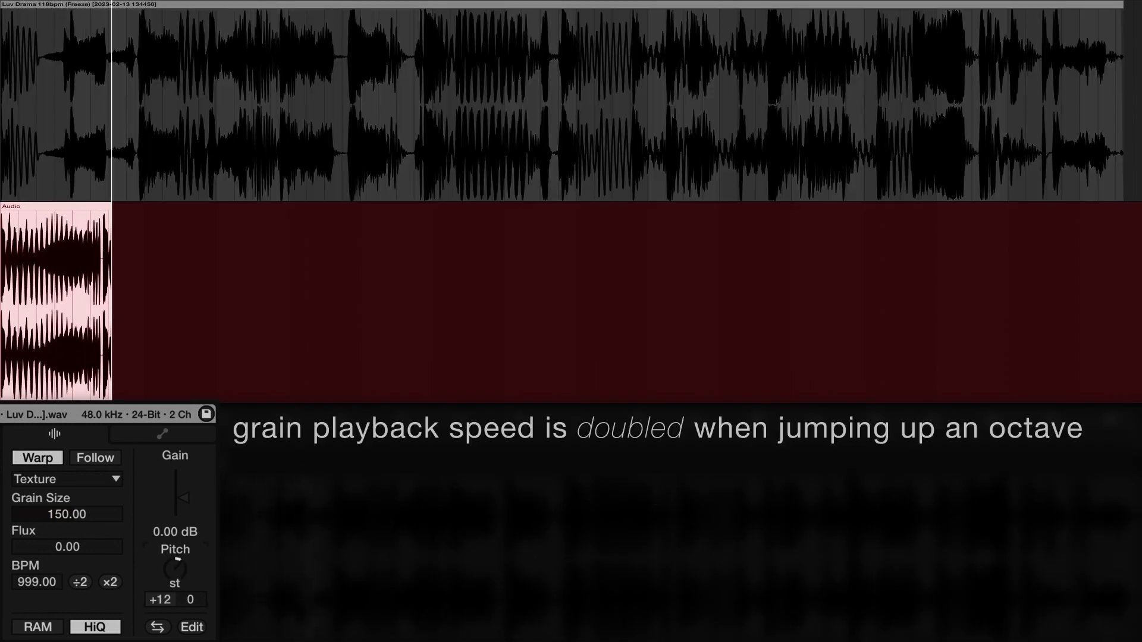
pyautogui.hotkey('shift', 'Up')
pyautogui.hotkey('shift', 'Up')
pyautogui.hotkey('shift', 'Up')
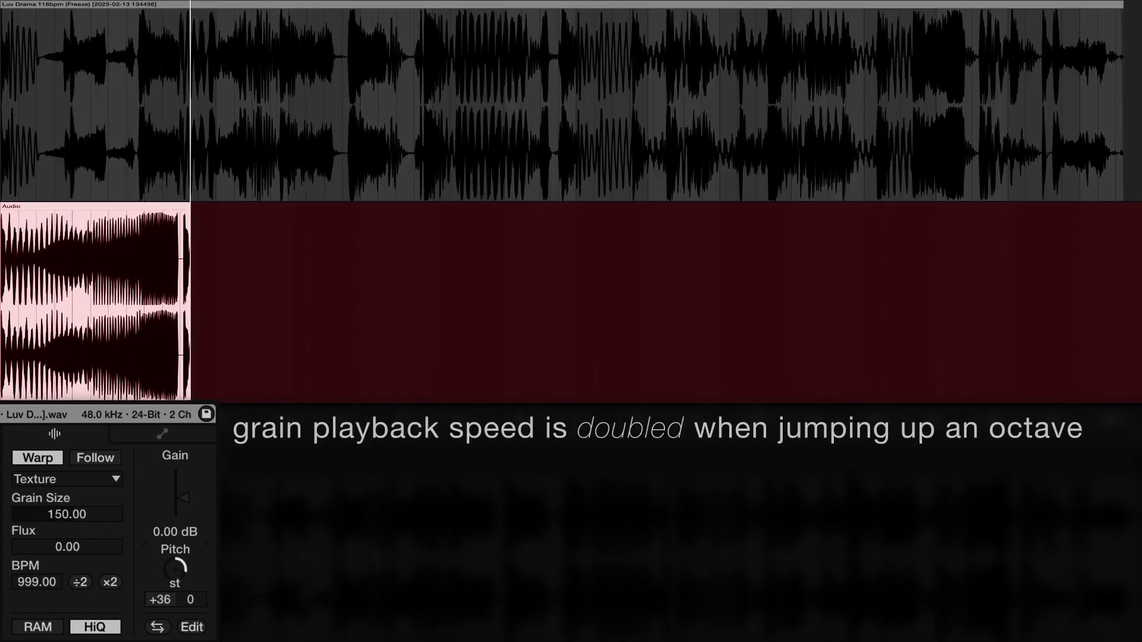
# Lower the drum loop's transposition in octave jumps to -24 st during the recording
pyautogui.hotkey('shift', 'Down')
pyautogui.hotkey('shift', 'Down')
pyautogui.hotkey('shift', 'Down')
pyautogui.hotkey('shift', 'Down')
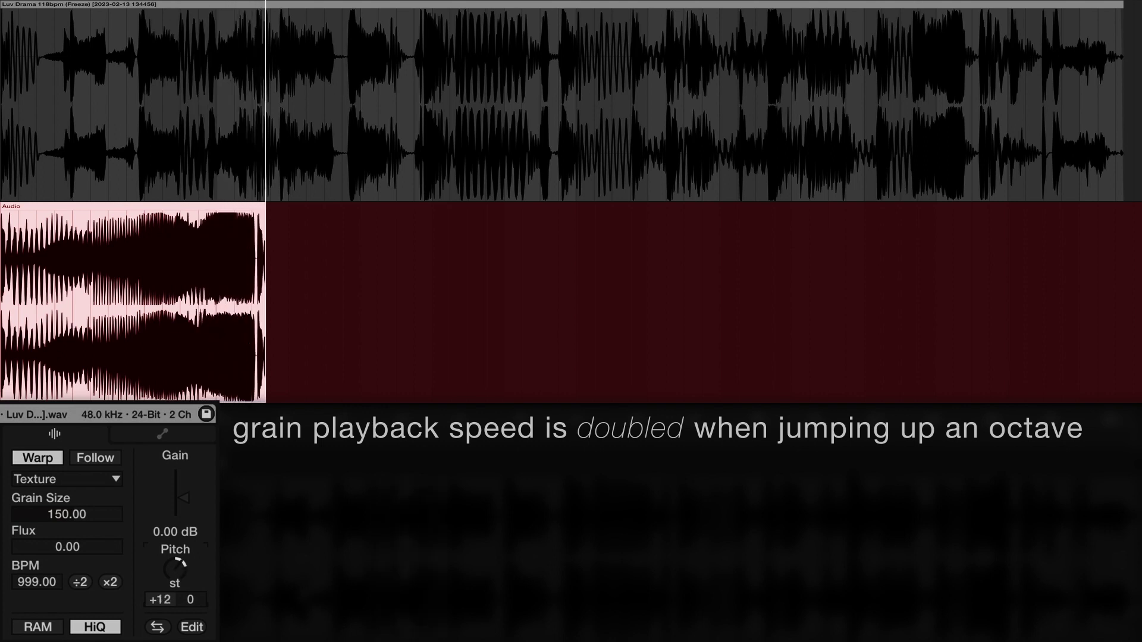
pyautogui.hotkey('shift', 'Down')
pyautogui.hotkey('shift', 'Down')
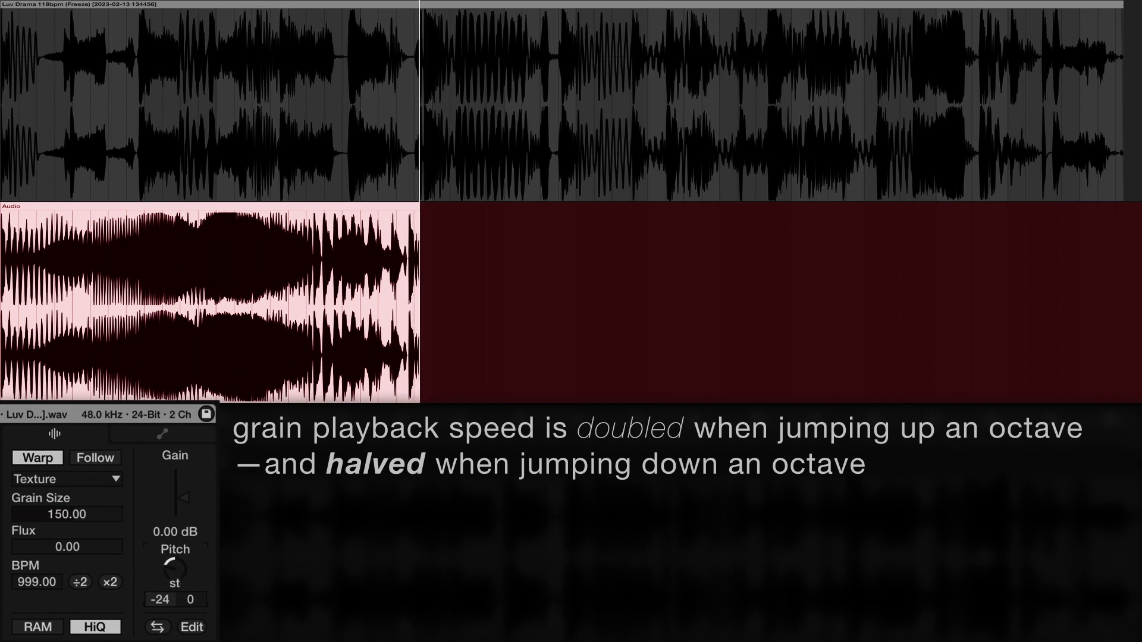
pyautogui.moveTo(174, 569)
pyautogui.mouseDown()
pyautogui.moveTo(175, 546)
pyautogui.moveTo(174, 594)
pyautogui.moveTo(179, 562)
pyautogui.mouseUp()
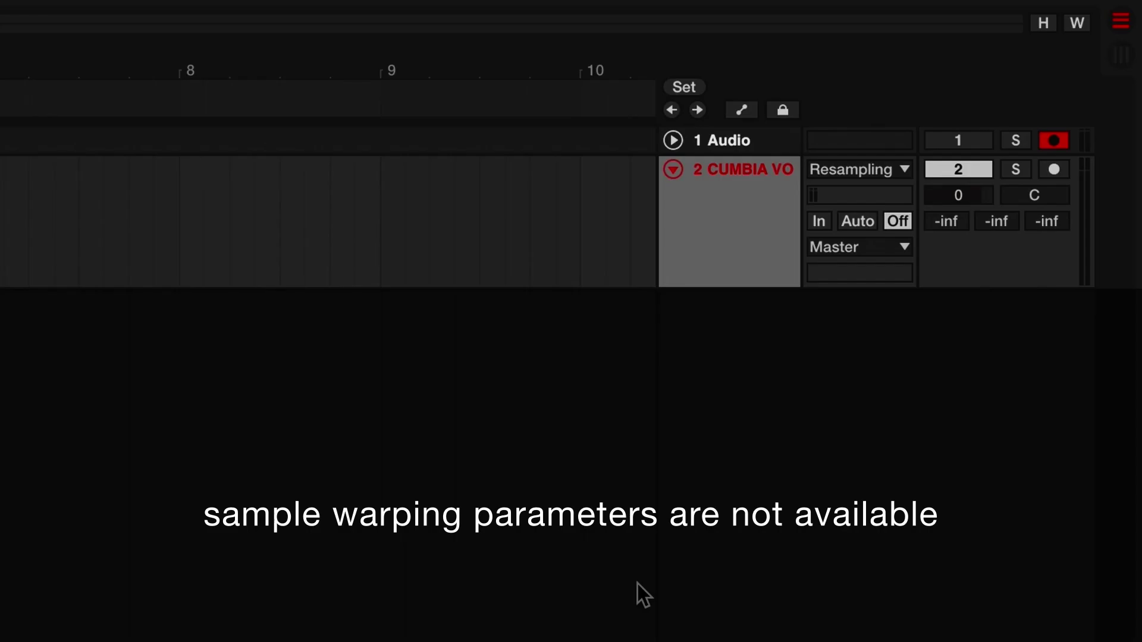
# Show track automation and check which parameters the CUMBIA VOCODER track's automation lane offers
pyautogui.press('a')
pyautogui.click(718, 195)
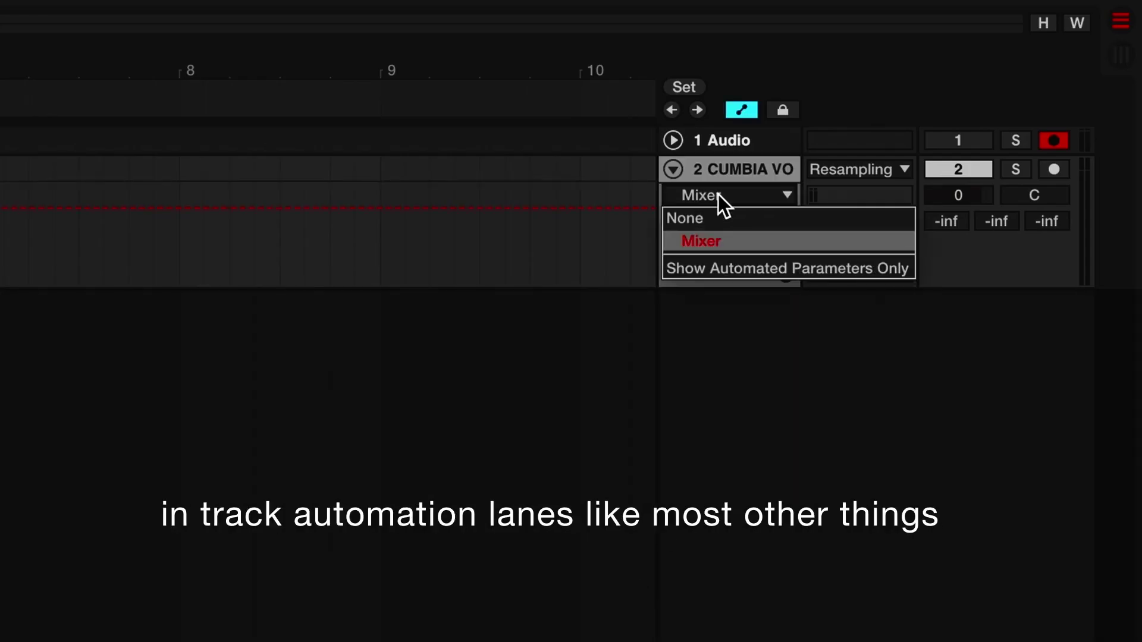
pyautogui.click(709, 227)
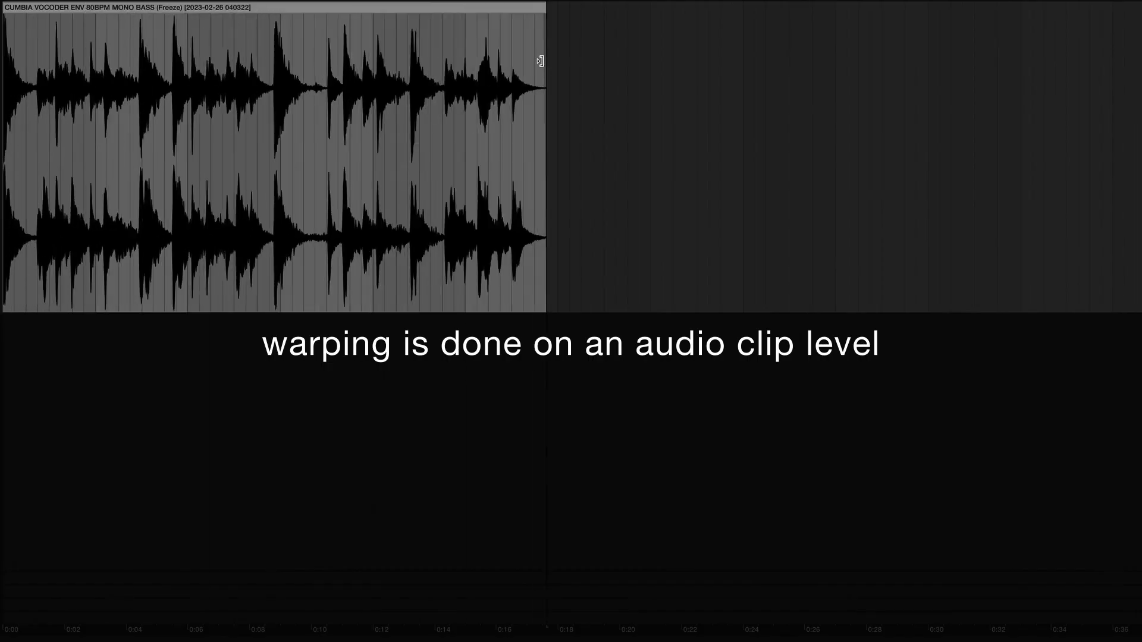
# Stretch the CUMBIA VOCODER clip to 999 BPM and display its Grain Size clip envelope
pyautogui.moveTo(821, 89); pyautogui.dragTo(1125, 117)
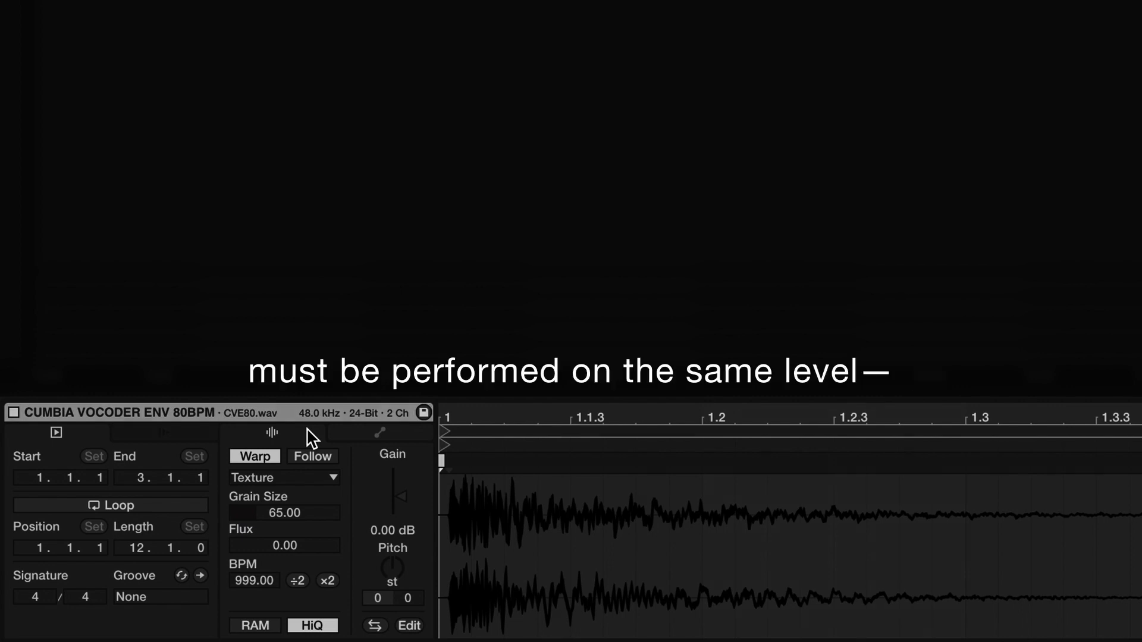
pyautogui.click(367, 437)
pyautogui.click(419, 476)
pyautogui.press('Down')
pyautogui.press('Down')
pyautogui.press('Down')
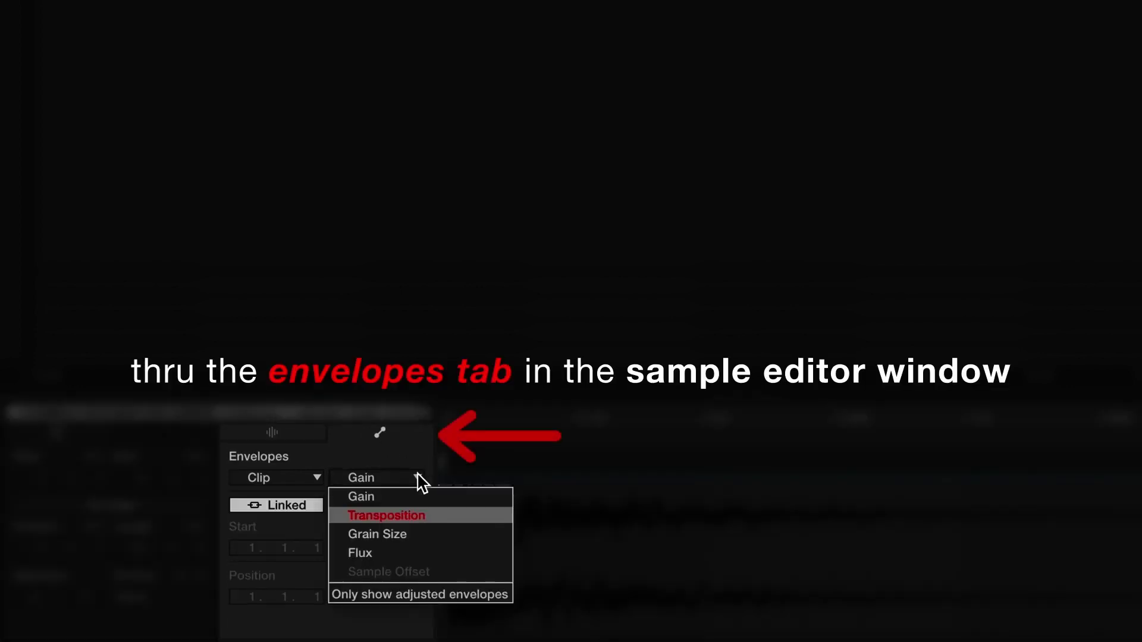
pyautogui.press('Up')
pyautogui.press('Up')
pyautogui.press('Up')
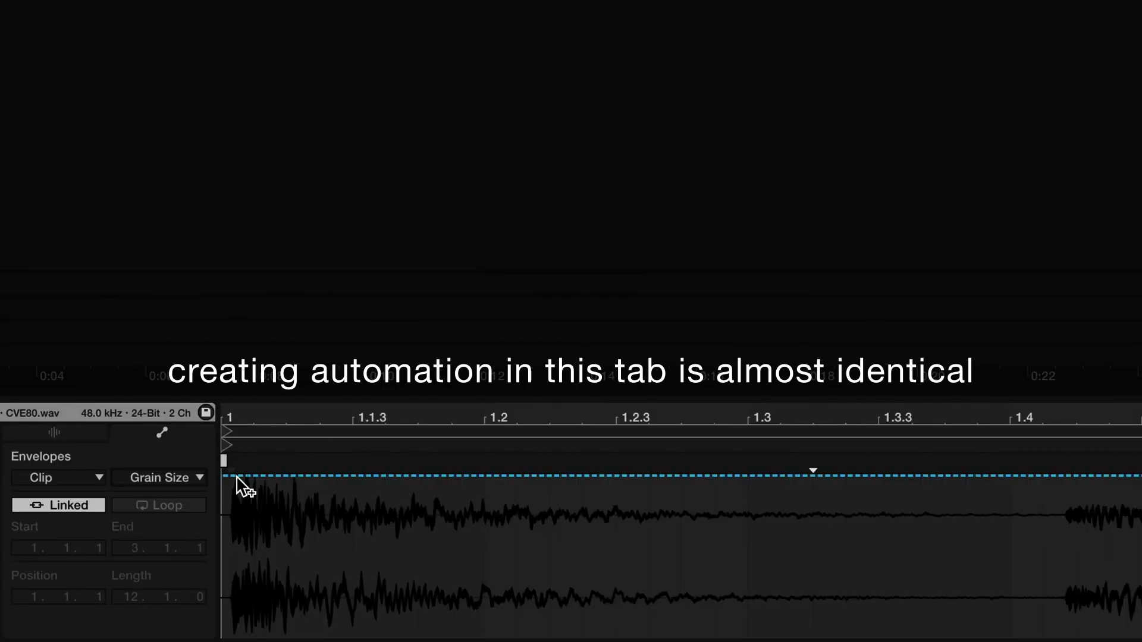
# Draw a Grain Size envelope falling to about 20% and curving up to about 88%, and select the range after it to just past 1.3
pyautogui.click(238, 477)
pyautogui.moveTo(319, 477); pyautogui.dragTo(320, 606)
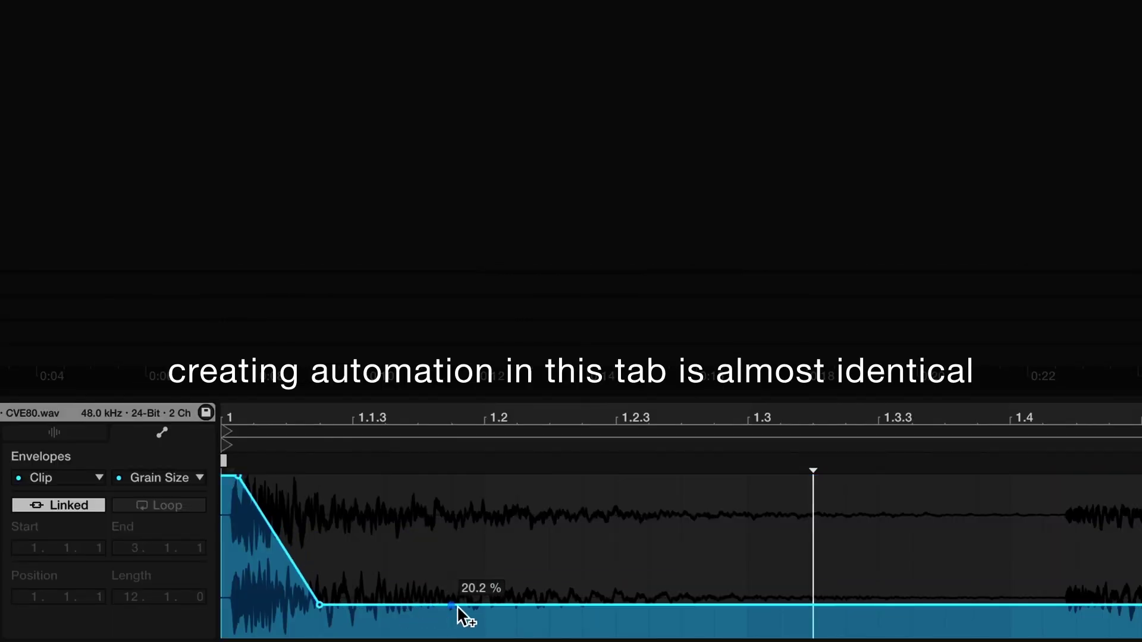
pyautogui.moveTo(549, 605); pyautogui.dragTo(548, 495)
pyautogui.moveTo(452, 559); pyautogui.dragTo(783, 601)
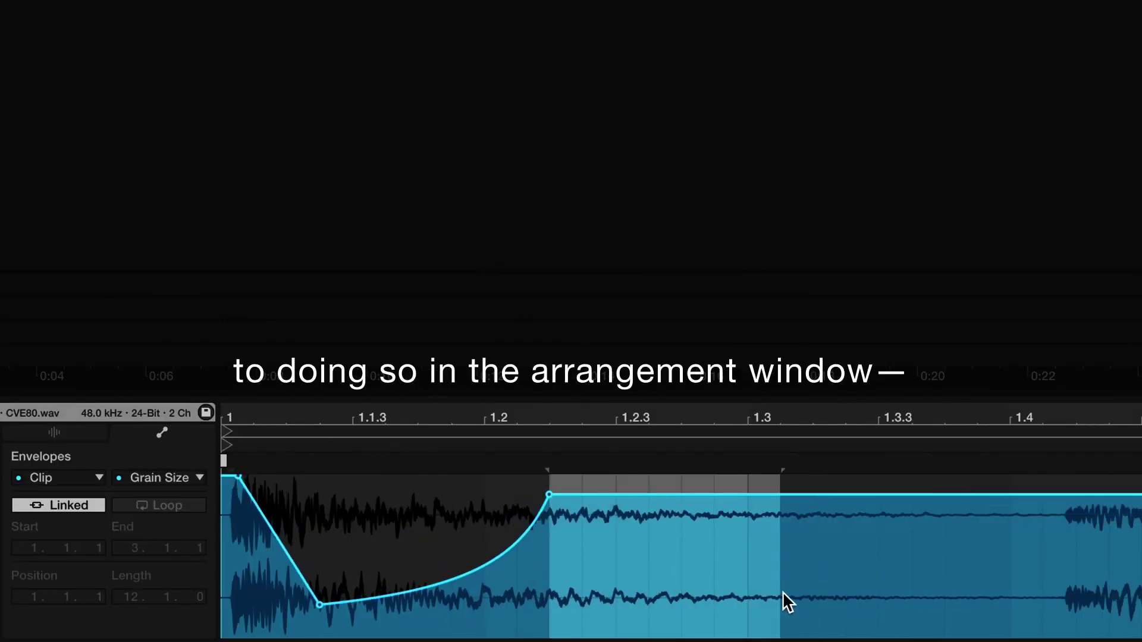
# Insert a sine automation shape in the selected range and raise the envelope after it to 100%
pyautogui.rightClick(783, 601)
pyautogui.click(763, 528)
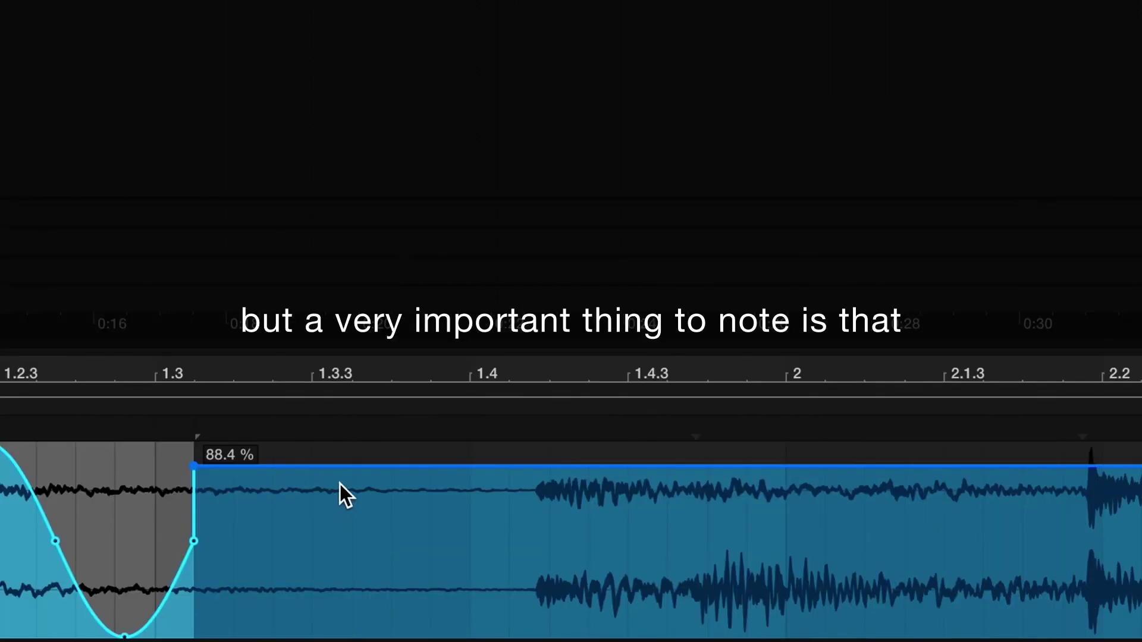
pyautogui.moveTo(902, 509); pyautogui.dragTo(902, 442)
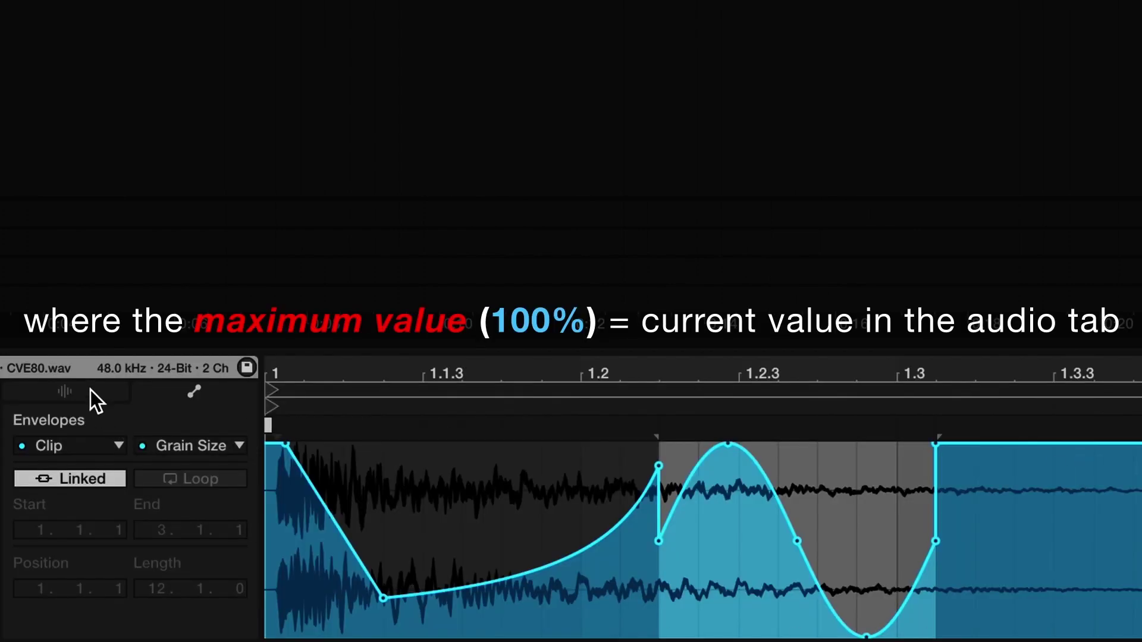
# Compare the clip's base Grain Size setting with its Grain Size envelope and play the automated clip
pyautogui.click(88, 389)
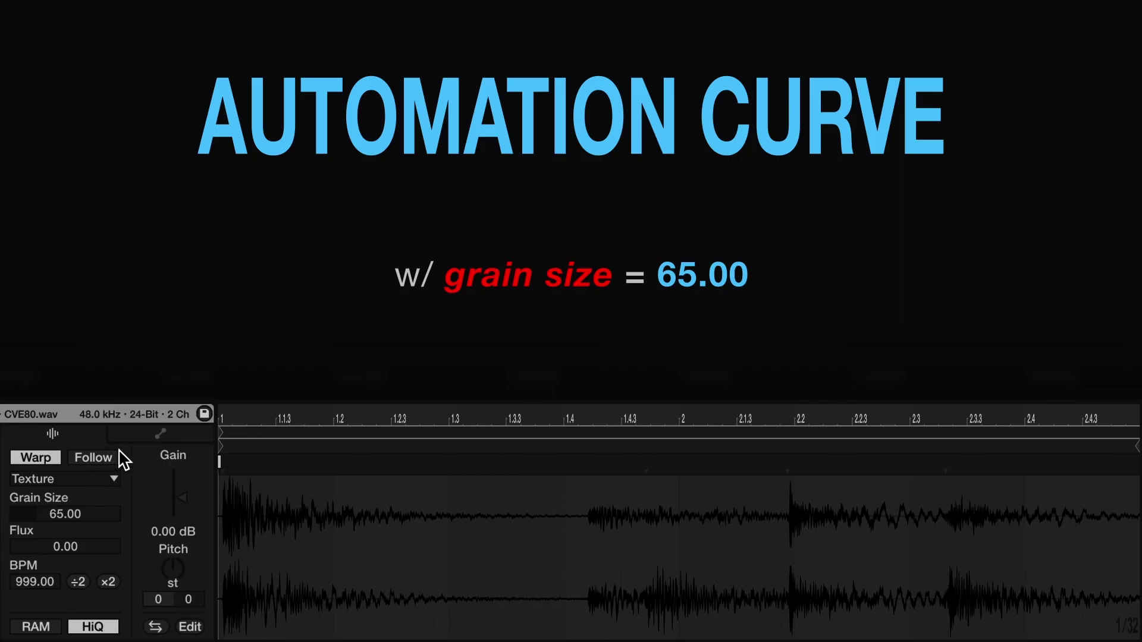
pyautogui.click(138, 440)
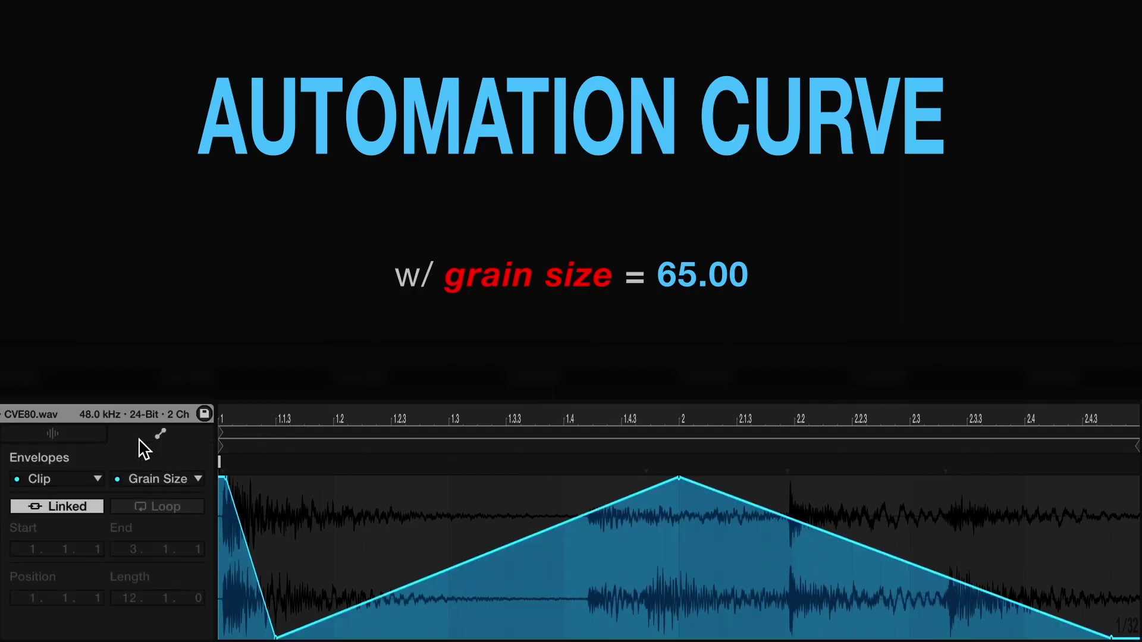
pyautogui.press('space')
pyautogui.click(62, 437)
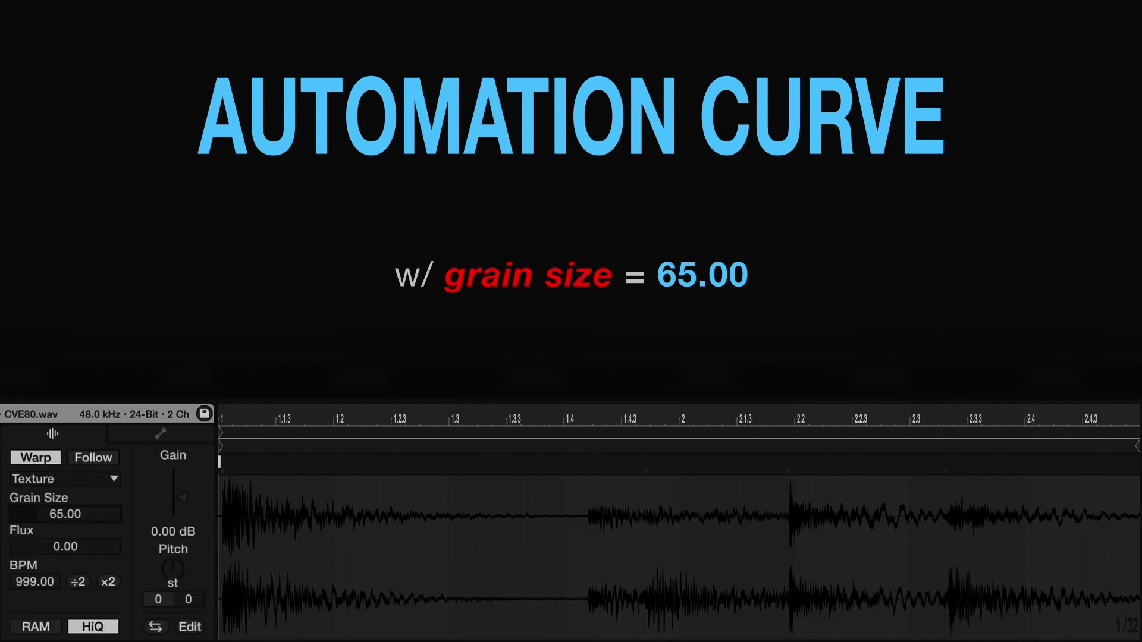
pyautogui.click(154, 439)
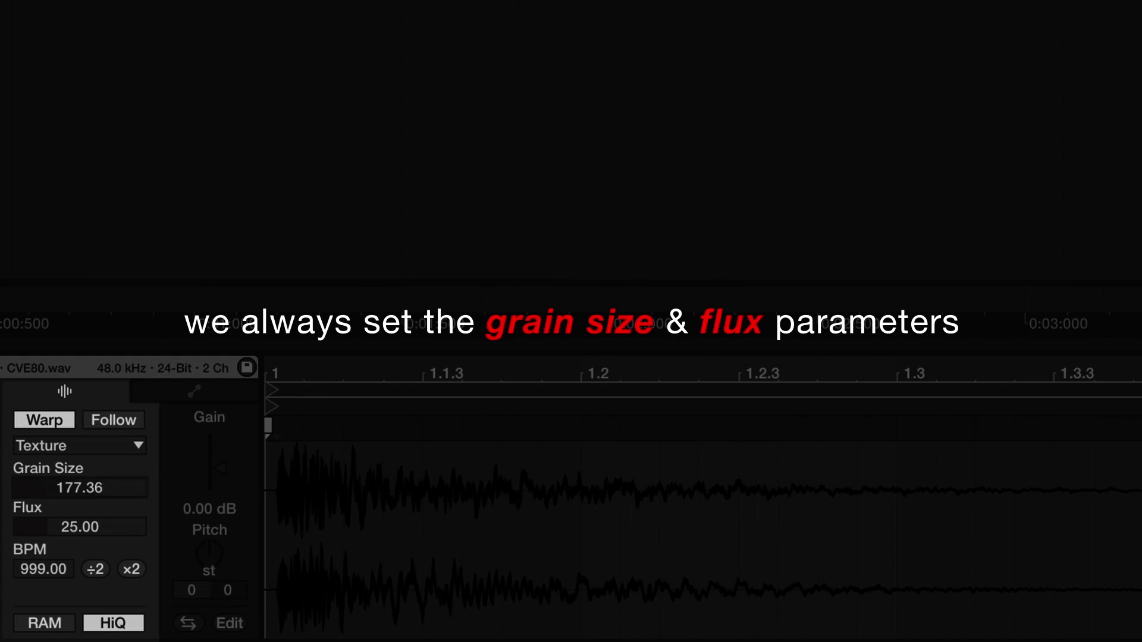
# Set the clip's Grain Size to 263 and Flux to 100, and display its Flux clip envelope
pyautogui.moveTo(87, 489); pyautogui.dragTo(87, 447)
pyautogui.moveTo(96, 531); pyautogui.dragTo(95, 488)
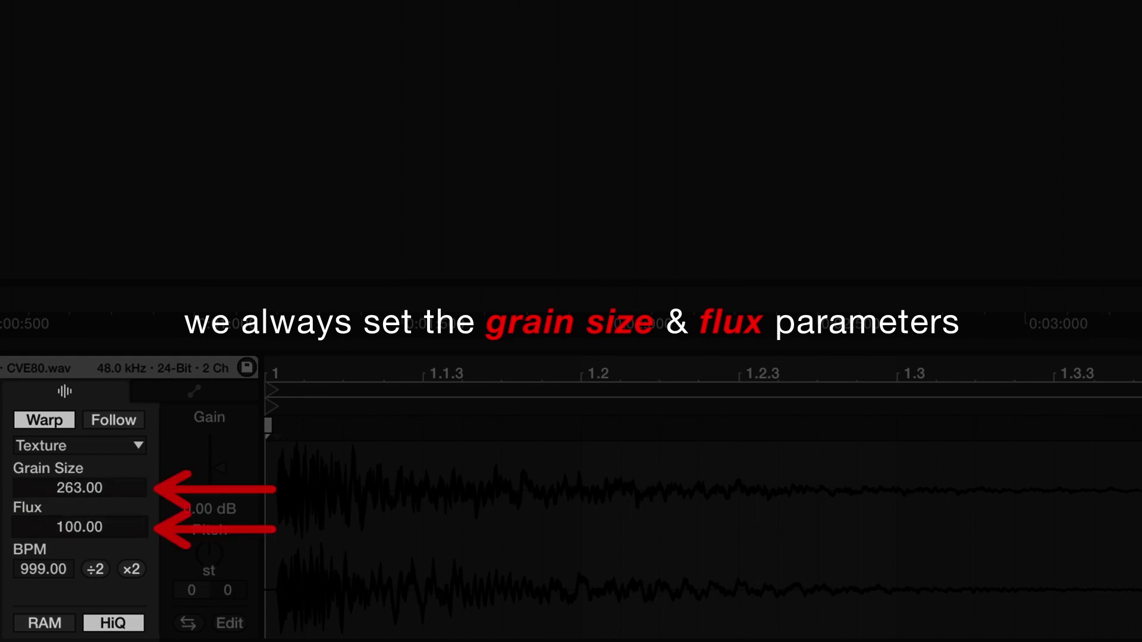
pyautogui.click(183, 387)
# Draw a Flux envelope falling from 100% to about 25% between 1.1.3 and 1.2, and curving up to about 91% near 1.3.3
pyautogui.click(383, 443)
pyautogui.click(488, 438)
pyautogui.moveTo(488, 442); pyautogui.dragTo(488, 589)
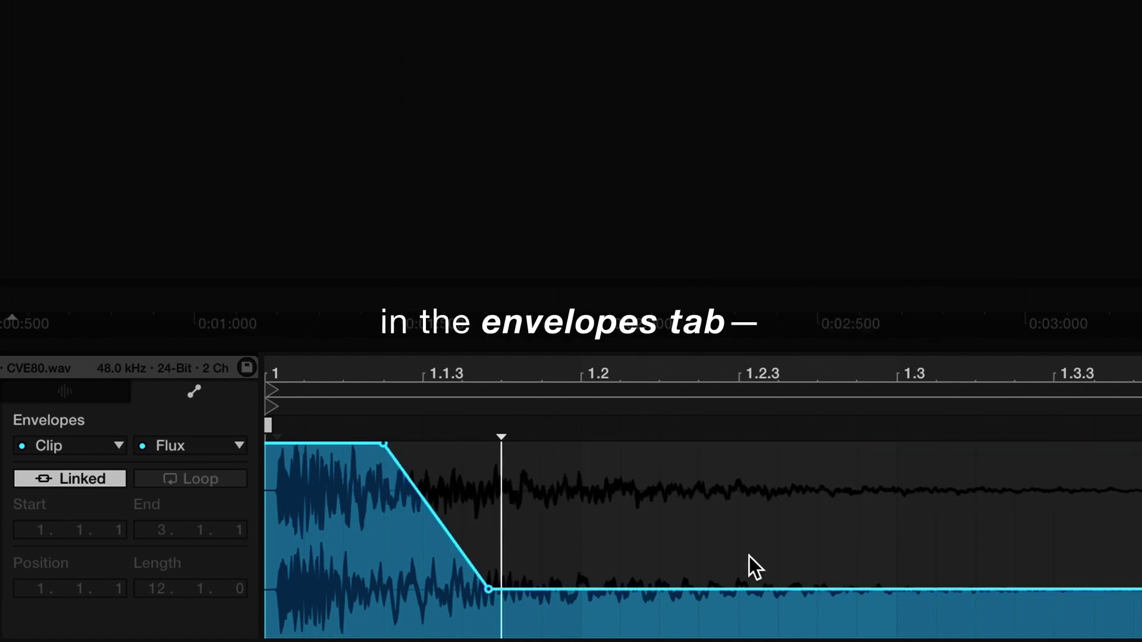
pyautogui.moveTo(779, 589); pyautogui.dragTo(1052, 460)
pyautogui.moveTo(899, 495); pyautogui.dragTo(898, 537)
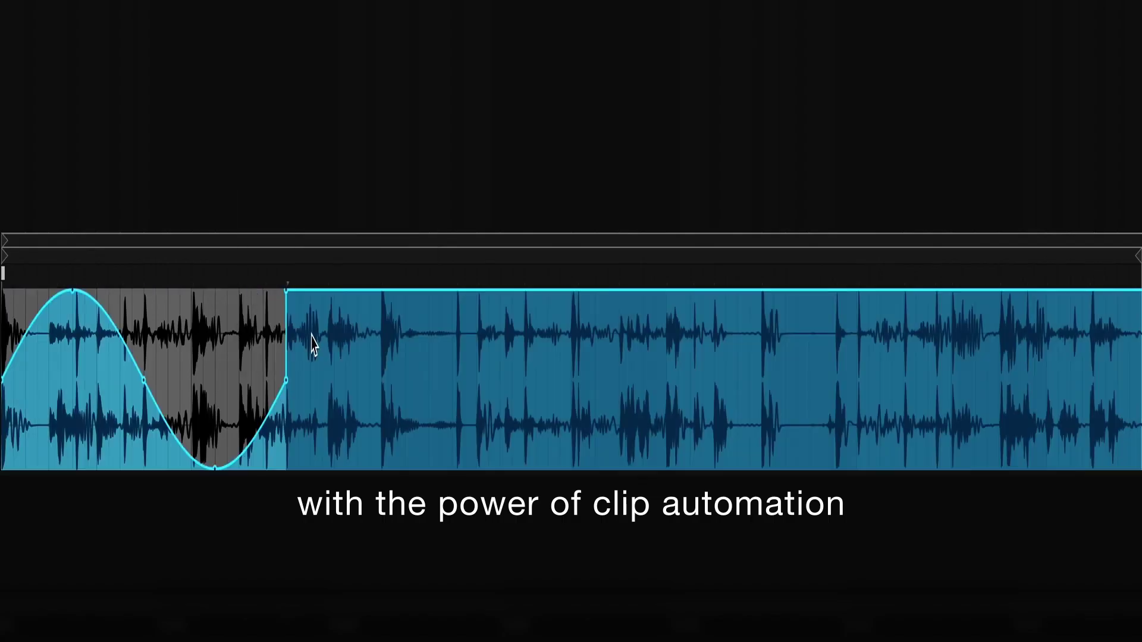
# Draw the envelope after the sine shape down to about 6% and up to 86%, bending both ramps into exponential curves
pyautogui.moveTo(326, 290); pyautogui.dragTo(749, 315)
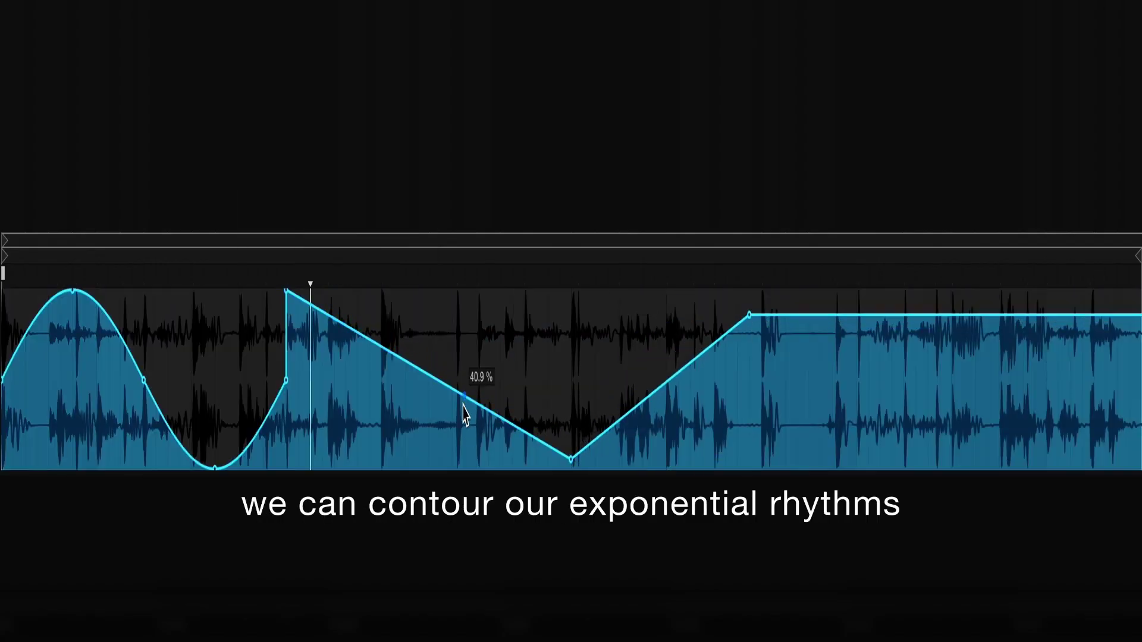
pyautogui.moveTo(461, 404); pyautogui.dragTo(462, 443)
pyautogui.moveTo(623, 394); pyautogui.dragTo(623, 326)
# Hold the envelope at 86% briefly, drop it vertically to 0%, and ramp it up to about 96% at the clip's end
pyautogui.click(827, 315)
pyautogui.moveTo(839, 315); pyautogui.dragTo(827, 469)
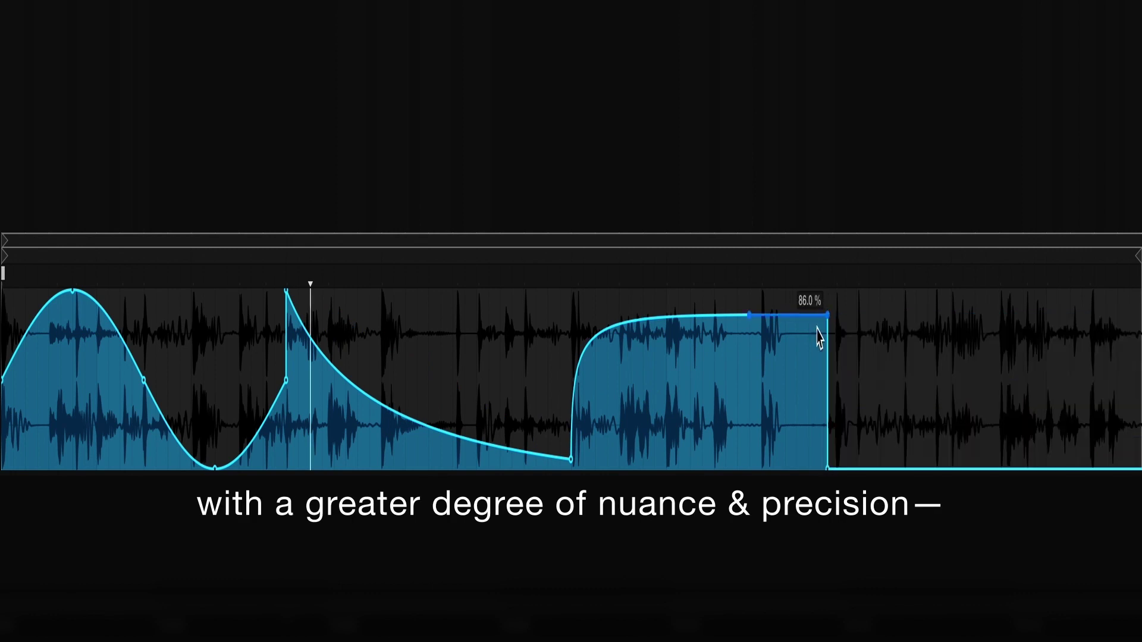
pyautogui.click(903, 469)
pyautogui.moveTo(922, 468); pyautogui.dragTo(1141, 298)
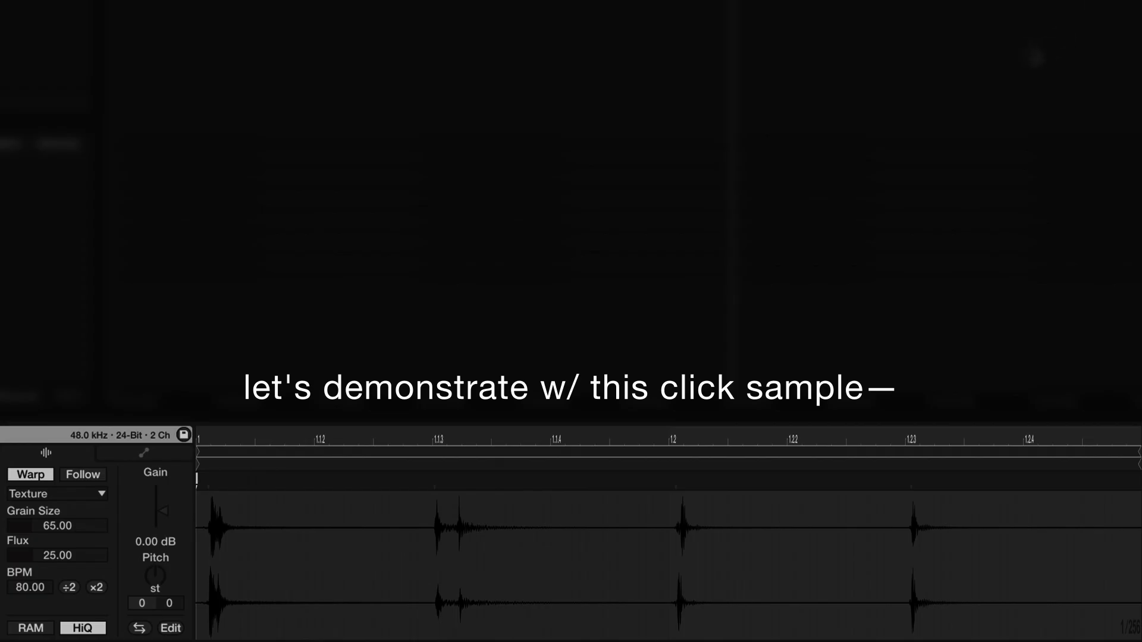
# Stretch the click sample to 320 BPM with Grain Size 5 and Flux 0, playing it before and after the change
pyautogui.press('space')
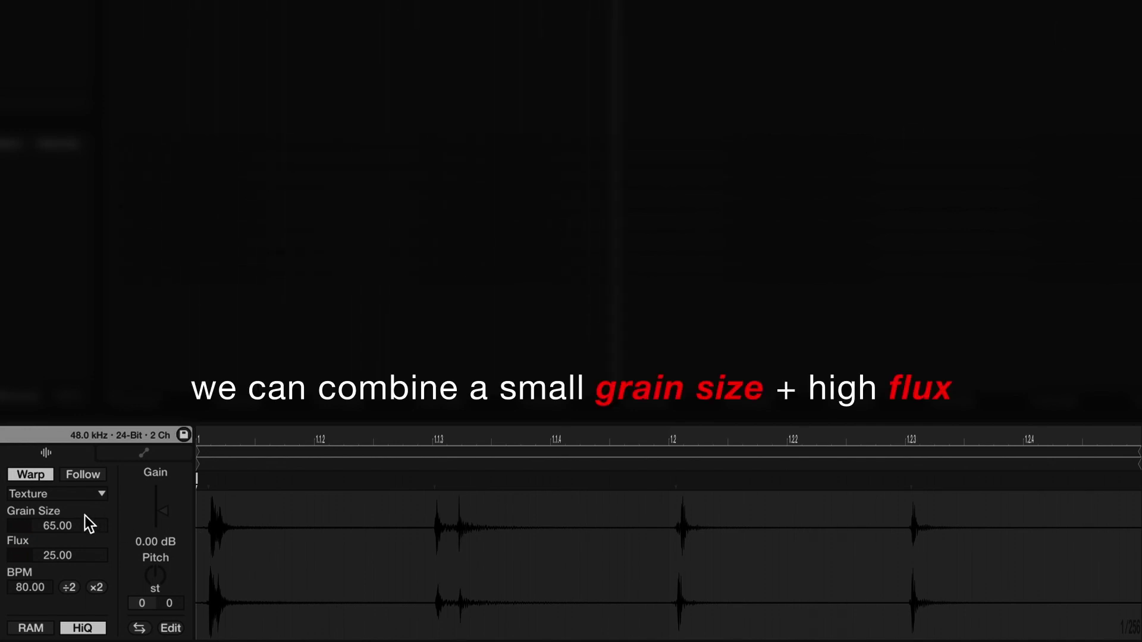
pyautogui.click(99, 586)
pyautogui.click(98, 587)
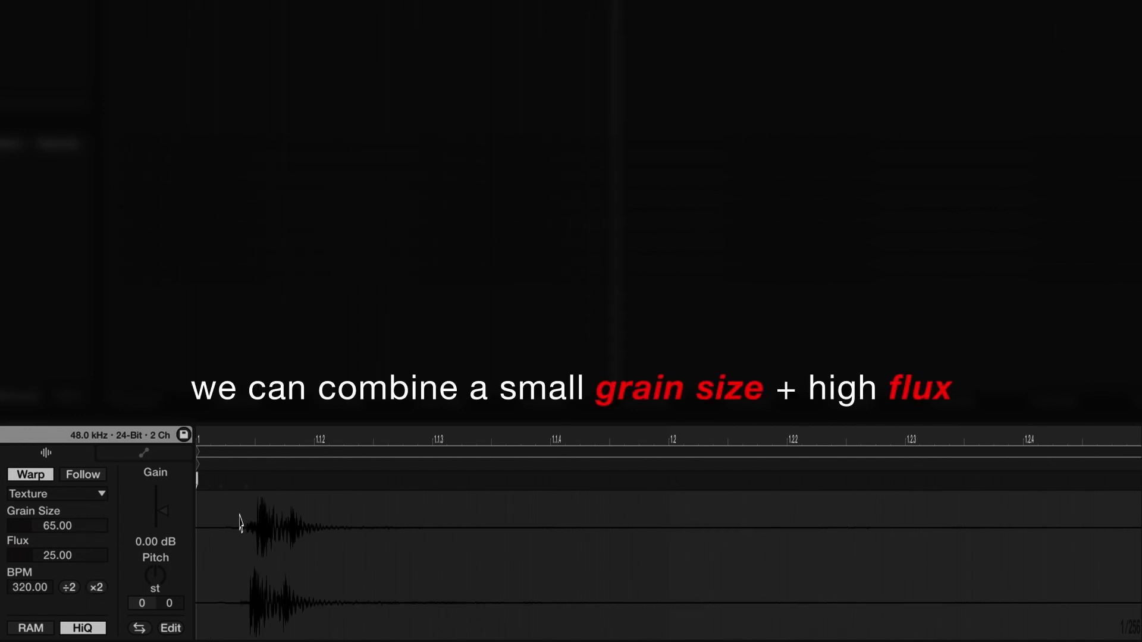
pyautogui.scroll(-5, 241, 515)
pyautogui.moveTo(90, 529); pyautogui.dragTo(85, 576)
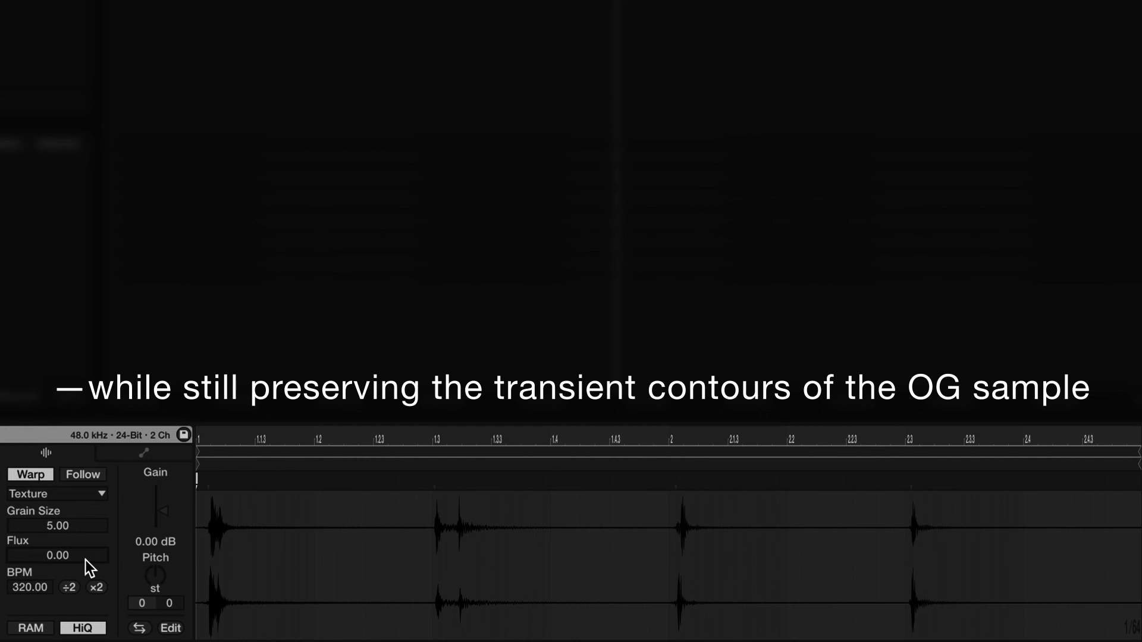
pyautogui.press('space')
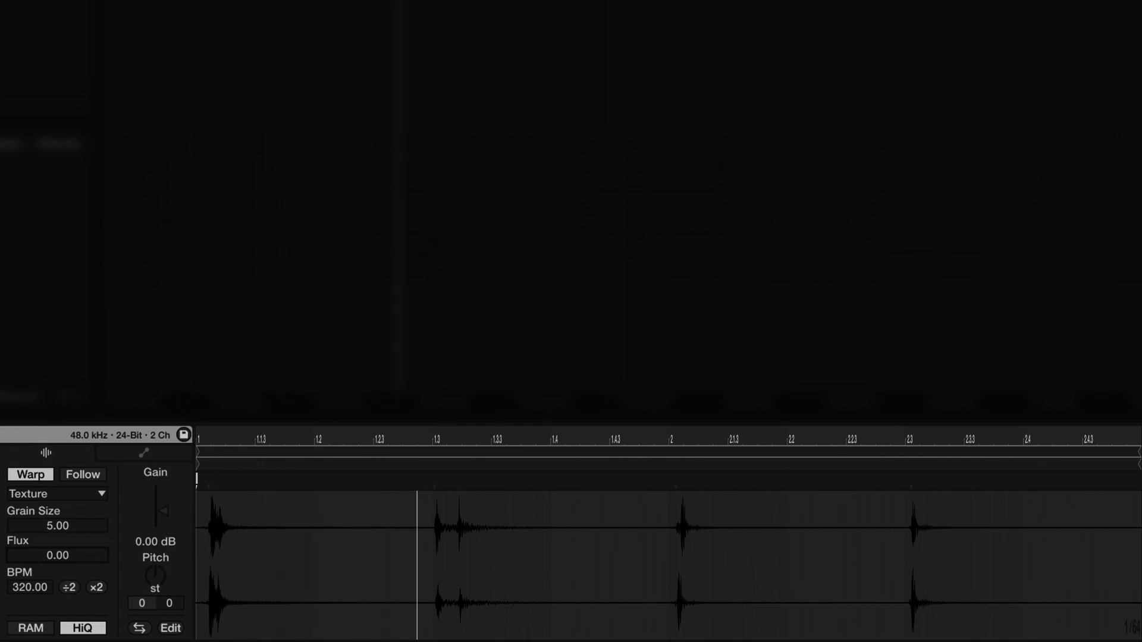
# Set the click sample to Flux 100, Grain Size 263 and 640 BPM, and play the result
pyautogui.moveTo(58, 555); pyautogui.dragTo(58, 437)
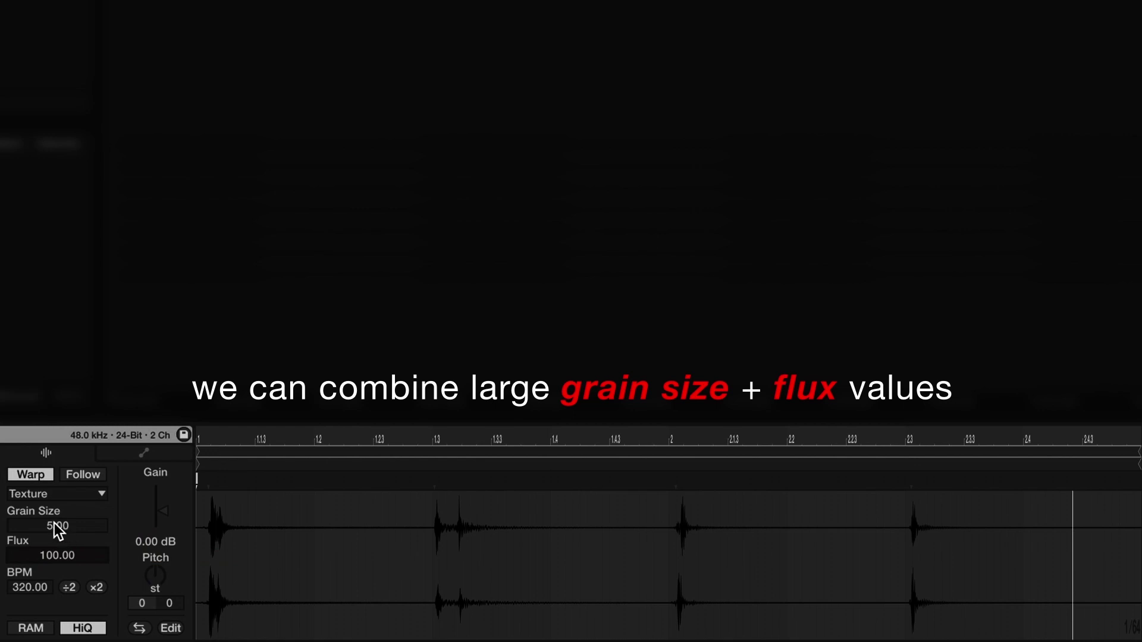
pyautogui.moveTo(83, 527); pyautogui.dragTo(82, 453)
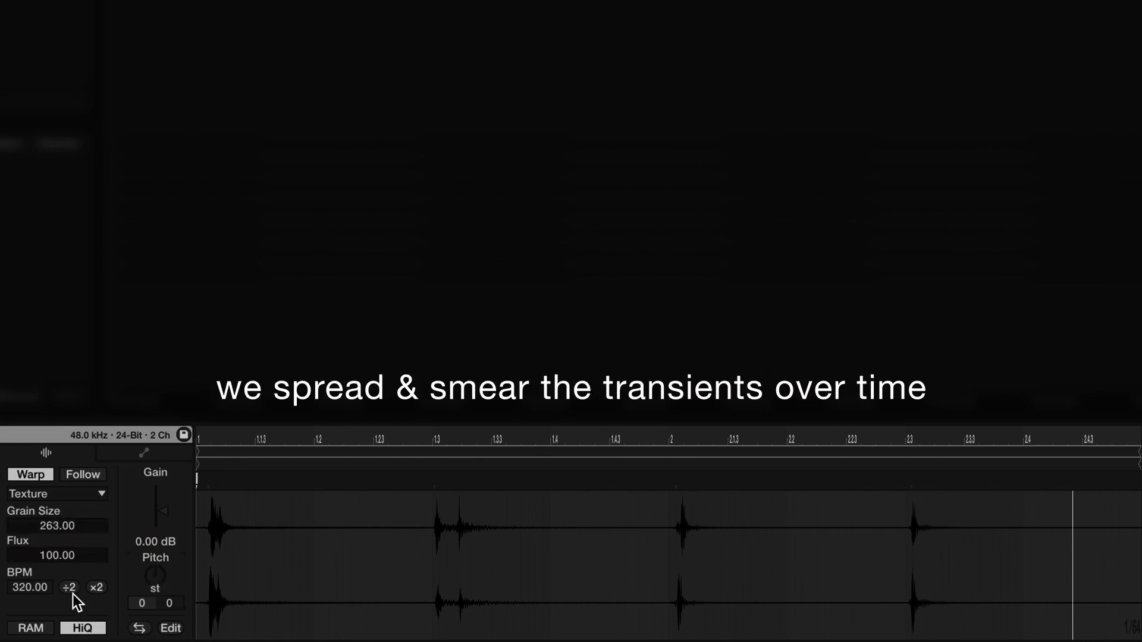
pyautogui.click(97, 588)
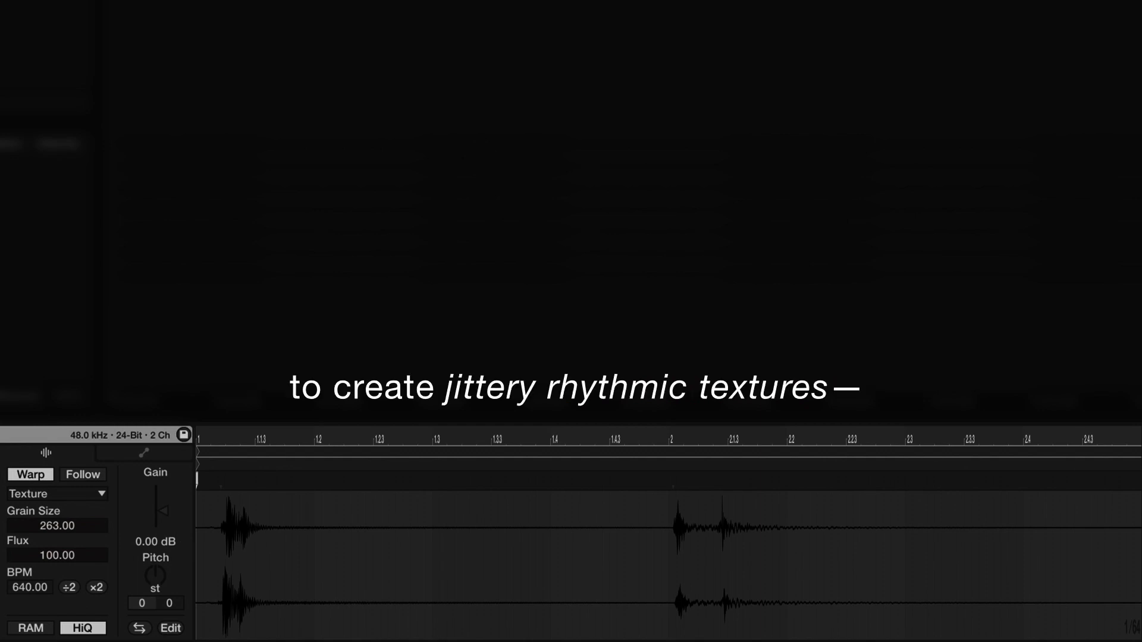
pyautogui.press('-')
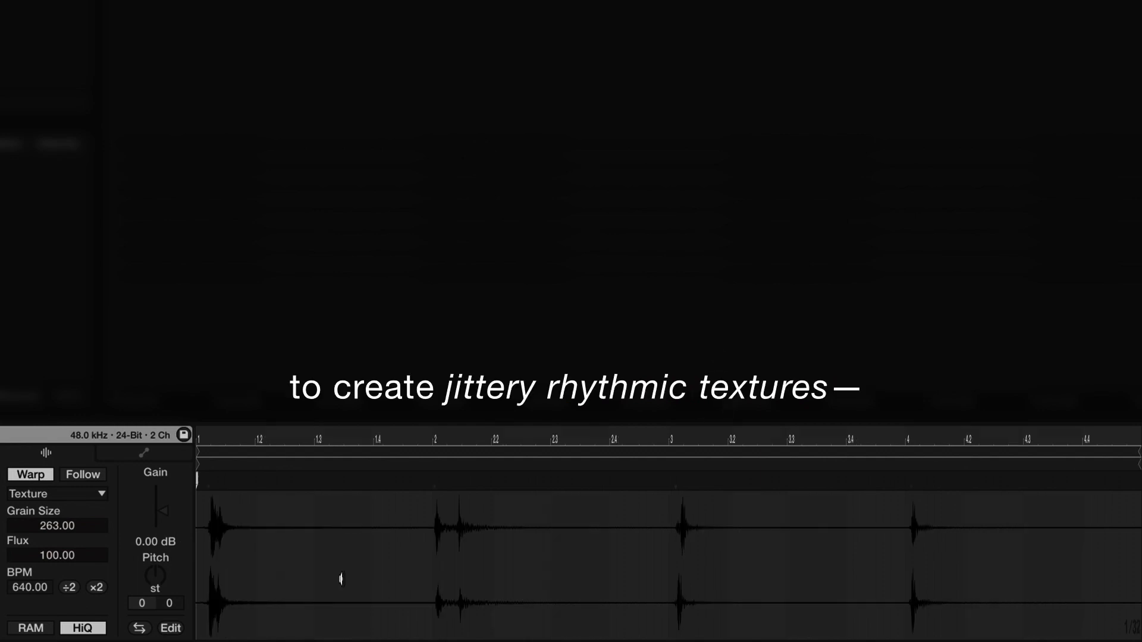
pyautogui.press('space')
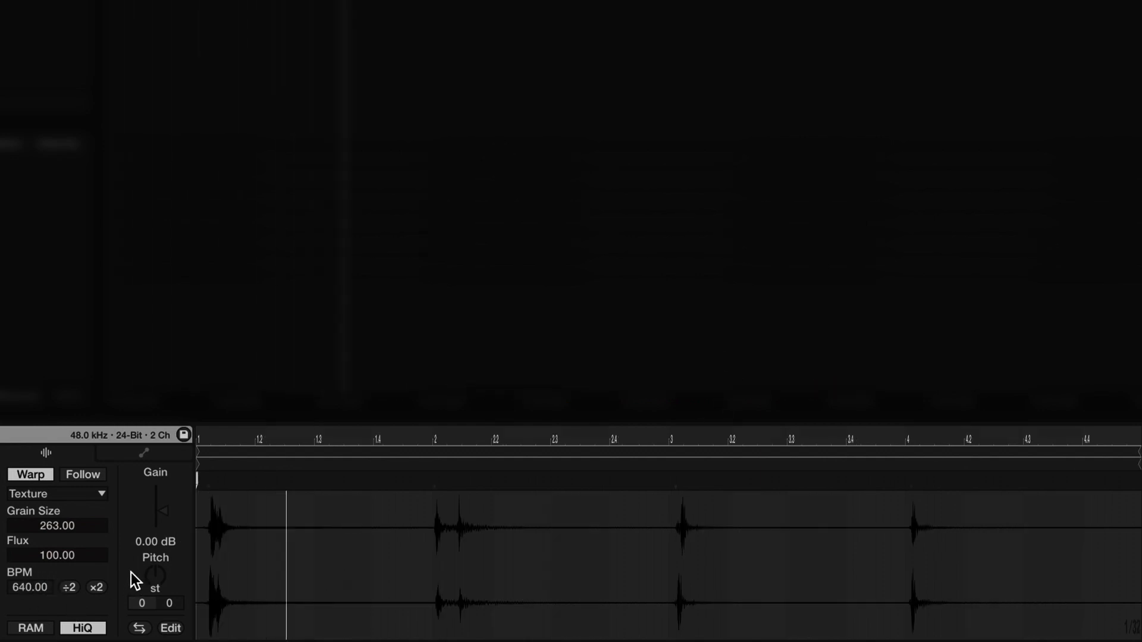
# Transpose the playing click sample up to +24 st and on to +28 st, and lower its Grain Size
pyautogui.moveTo(161, 570); pyautogui.dragTo(161, 559)
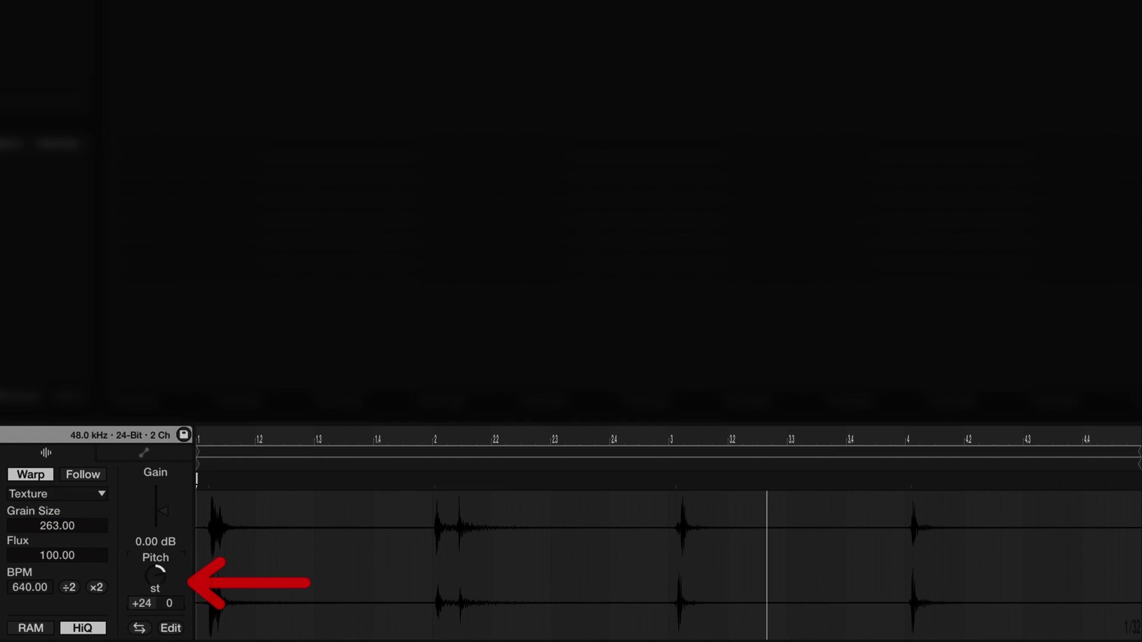
pyautogui.moveTo(156, 574); pyautogui.dragTo(156, 571)
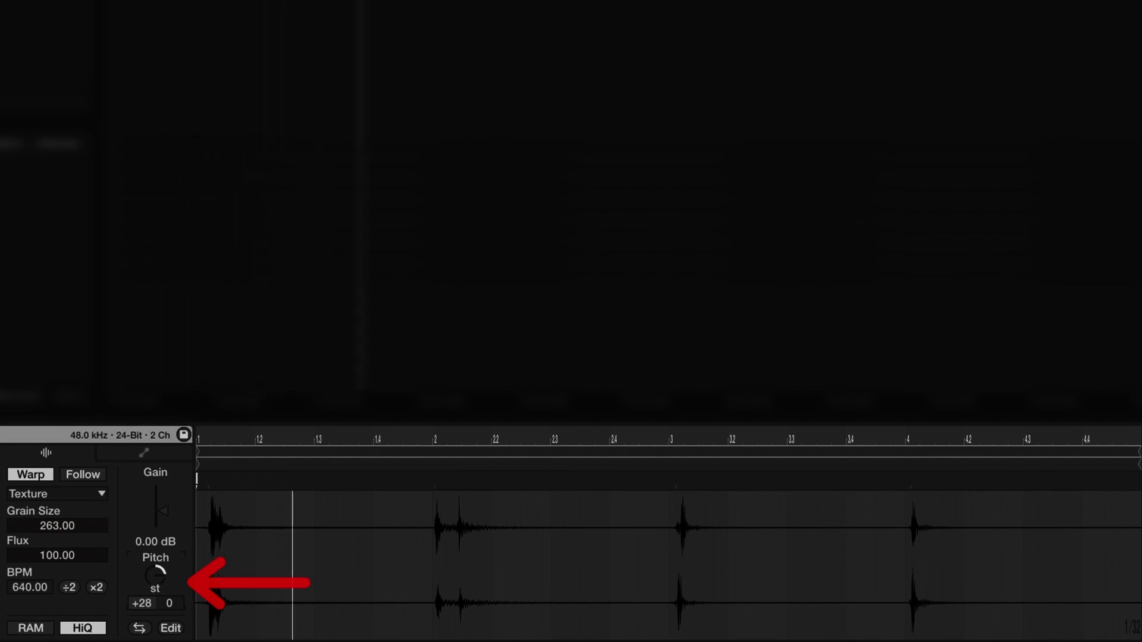
pyautogui.moveTo(156, 574); pyautogui.dragTo(159, 578)
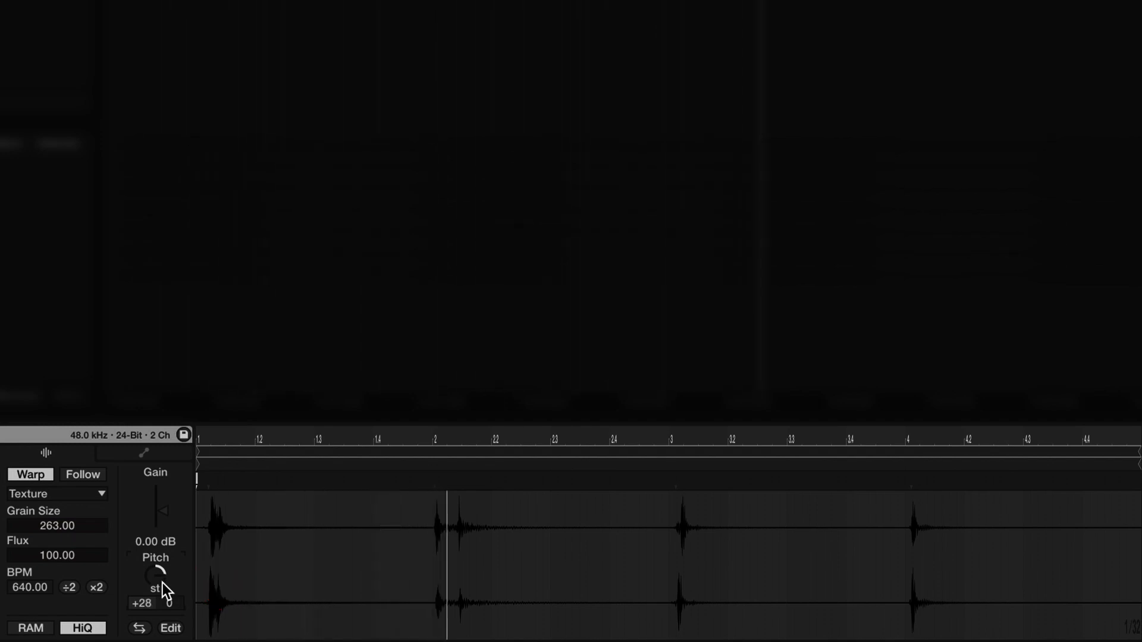
pyautogui.moveTo(71, 528)
pyautogui.mouseDown()
pyautogui.moveTo(71, 576)
pyautogui.moveTo(71, 540)
pyautogui.mouseUp()
# Draw a Grain Size clip envelope in the first bar rising from 0% to 100% near 1.3 and back to 0%, with rounded slopes
pyautogui.click(142, 455)
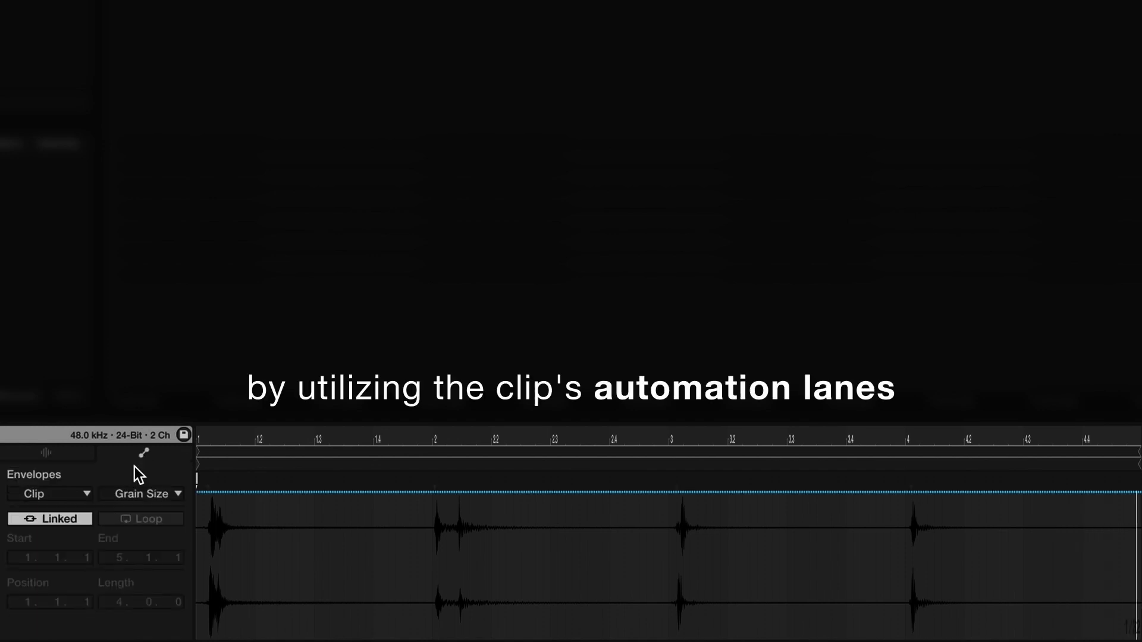
pyautogui.moveTo(211, 492); pyautogui.dragTo(211, 639)
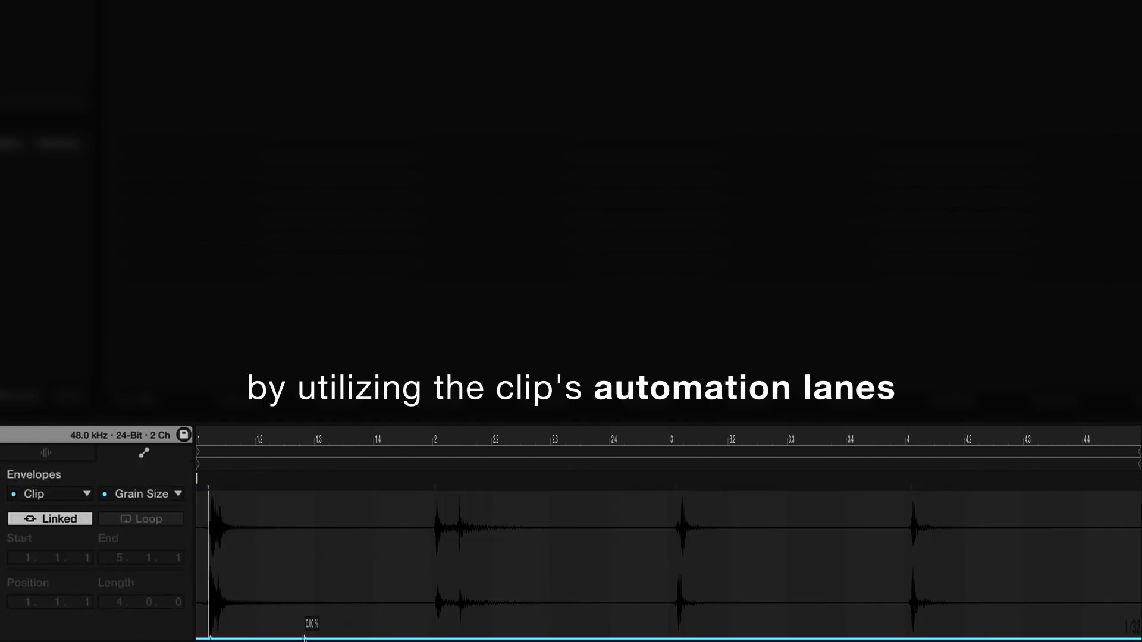
pyautogui.moveTo(329, 639); pyautogui.dragTo(329, 497)
pyautogui.moveTo(411, 498); pyautogui.dragTo(411, 639)
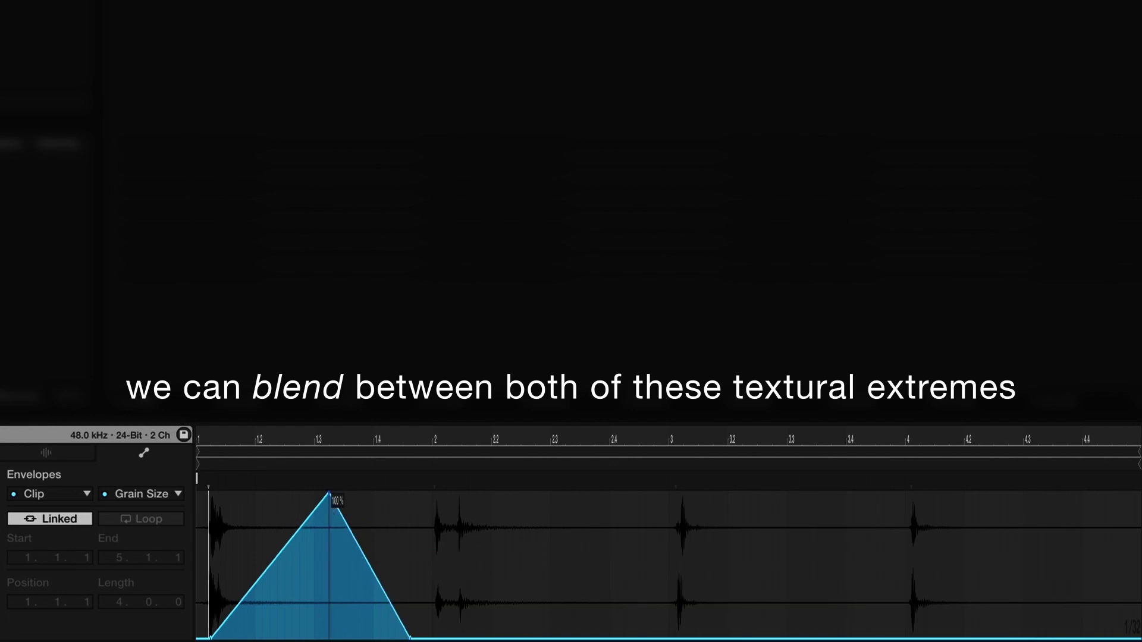
pyautogui.moveTo(277, 581); pyautogui.dragTo(248, 498)
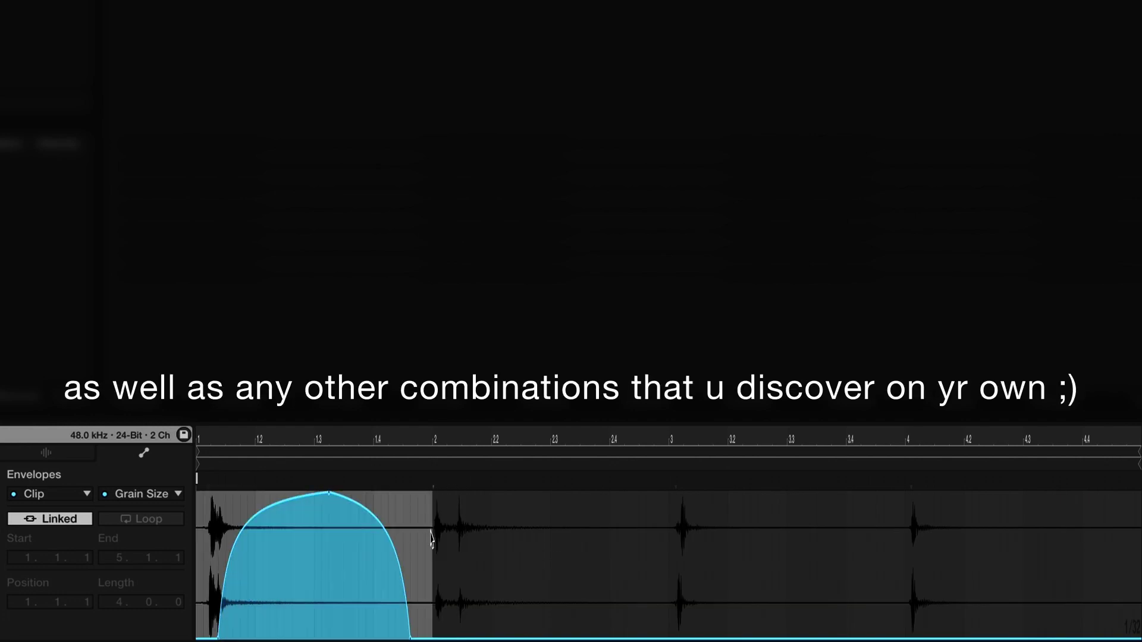
# Check the click clip's sample settings against its Grain Size envelope and play the automated clip
pyautogui.click(37, 454)
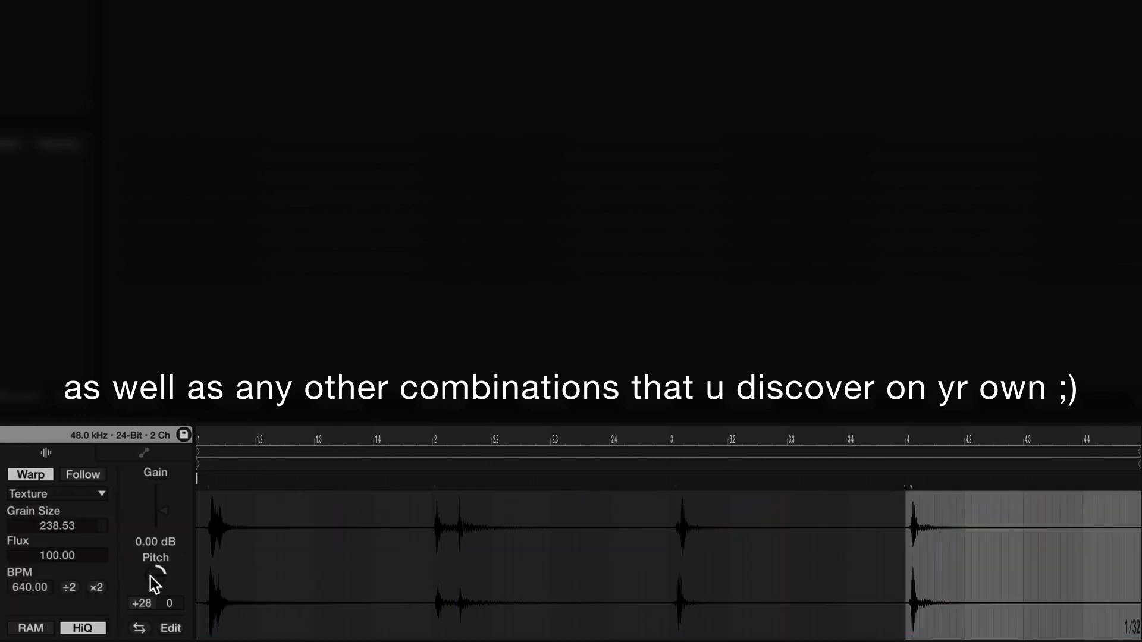
pyautogui.click(138, 449)
pyautogui.press('space')
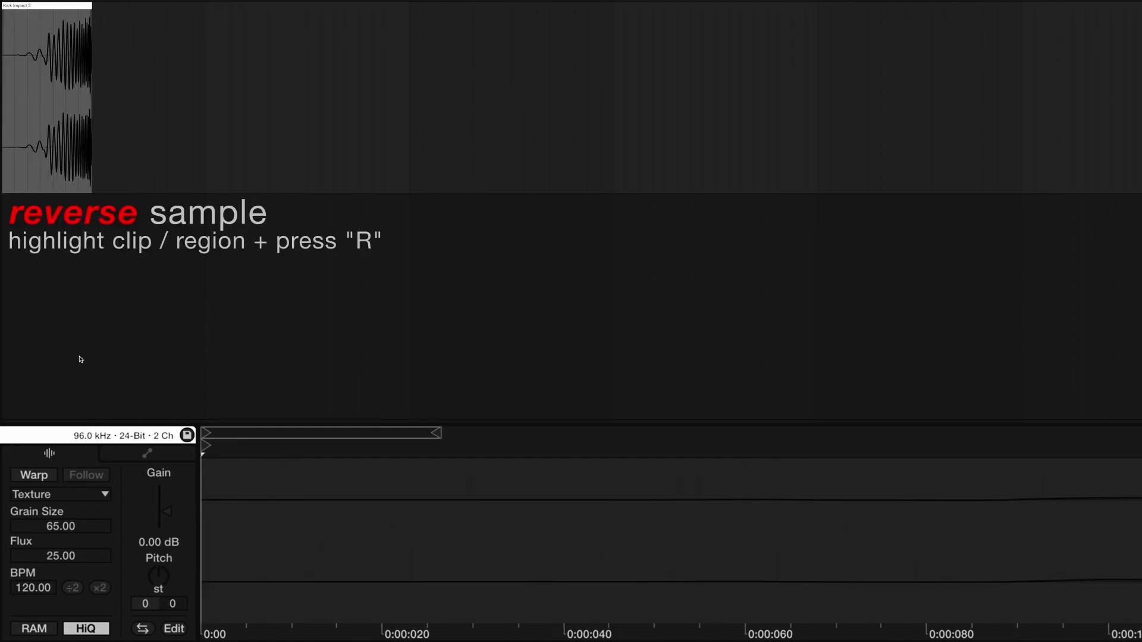
# Audition the reversed kick clip, transpose it up 12 semitones and play it again
pyautogui.press('space')
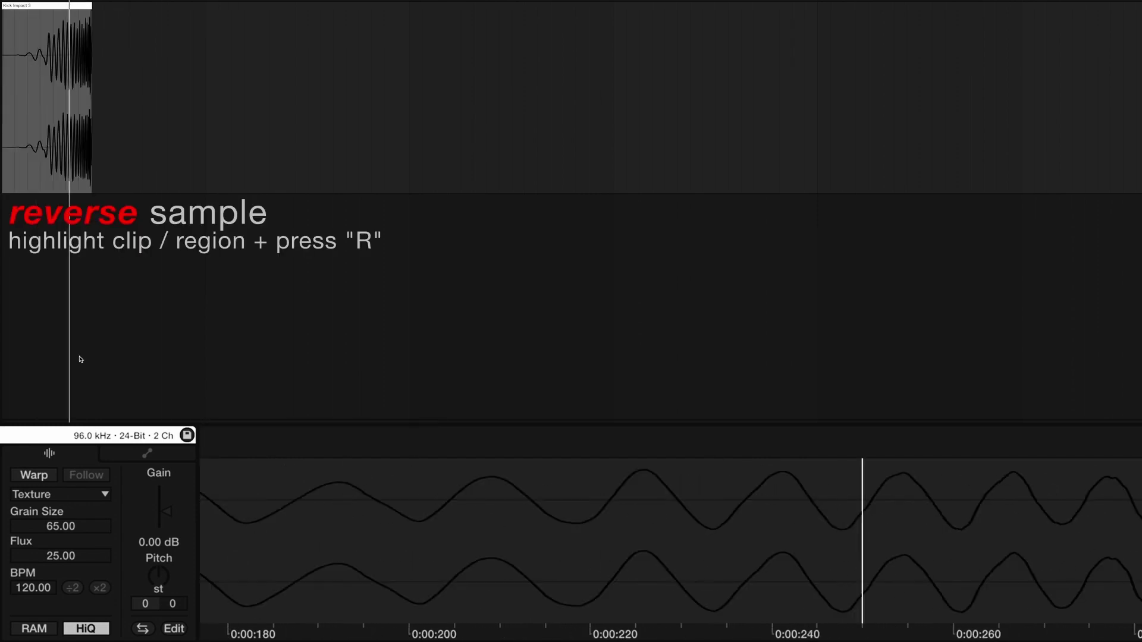
pyautogui.click(162, 579)
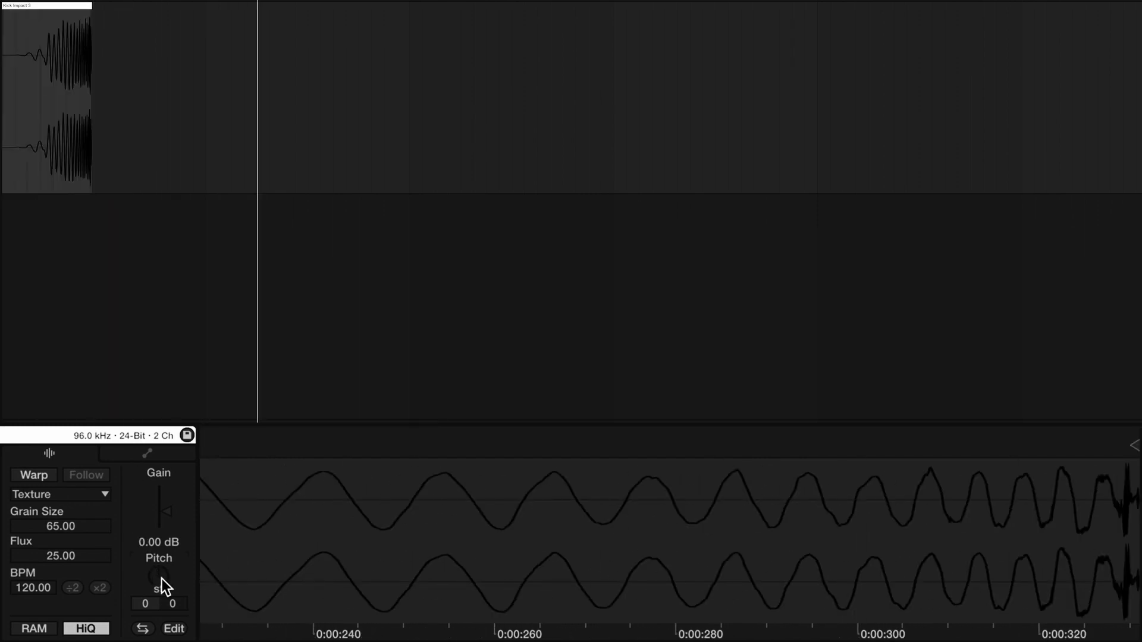
pyautogui.write('12')
pyautogui.press('Return')
pyautogui.press('space')
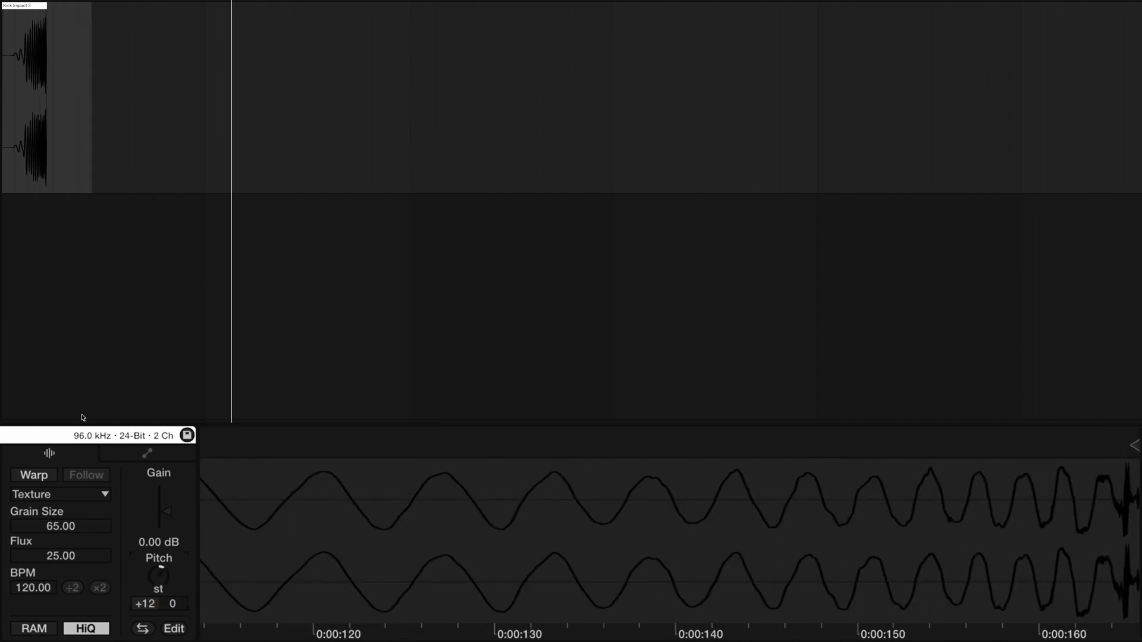
# Enable Warp on the reversed kick clip, stretch it to 999 BPM and play it
pyautogui.click(25, 475)
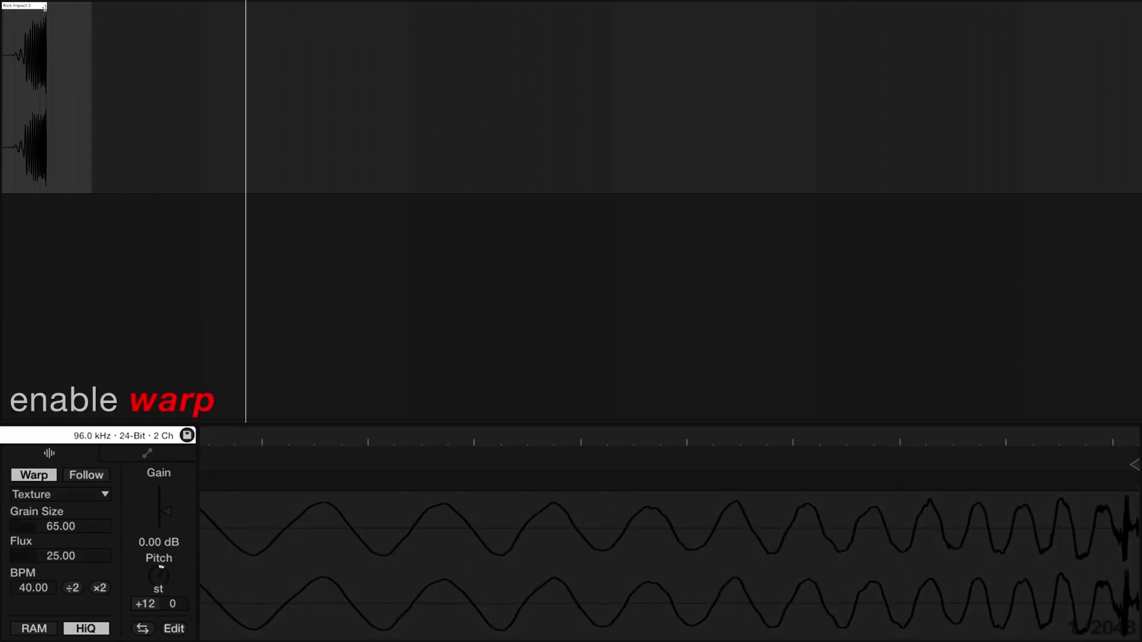
pyautogui.moveTo(44, 7); pyautogui.dragTo(1131, 82)
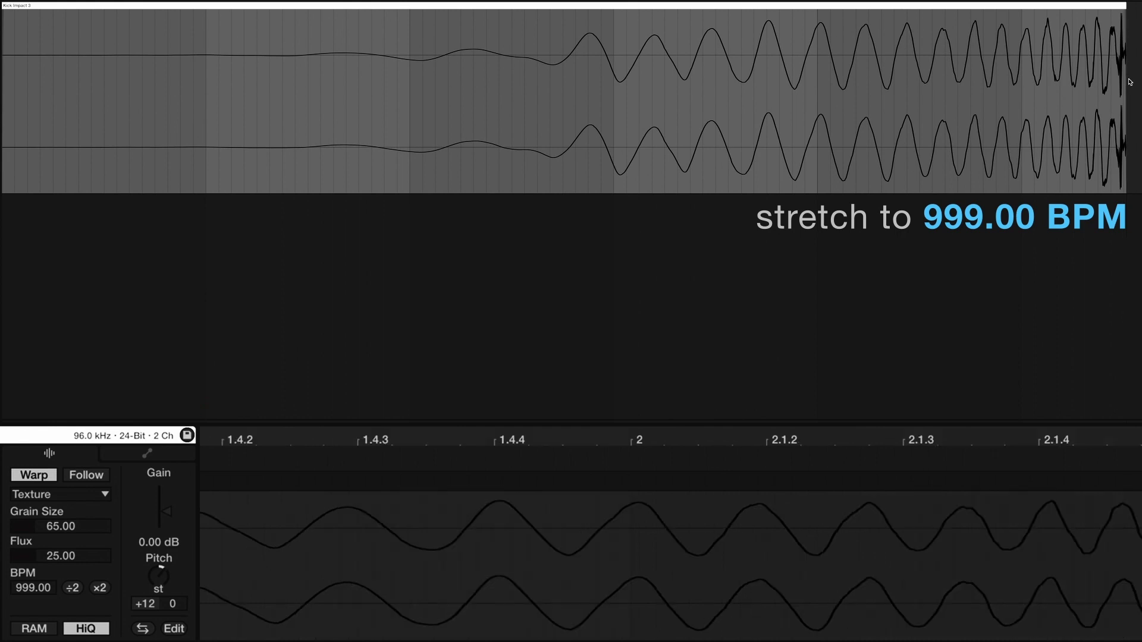
pyautogui.press('space')
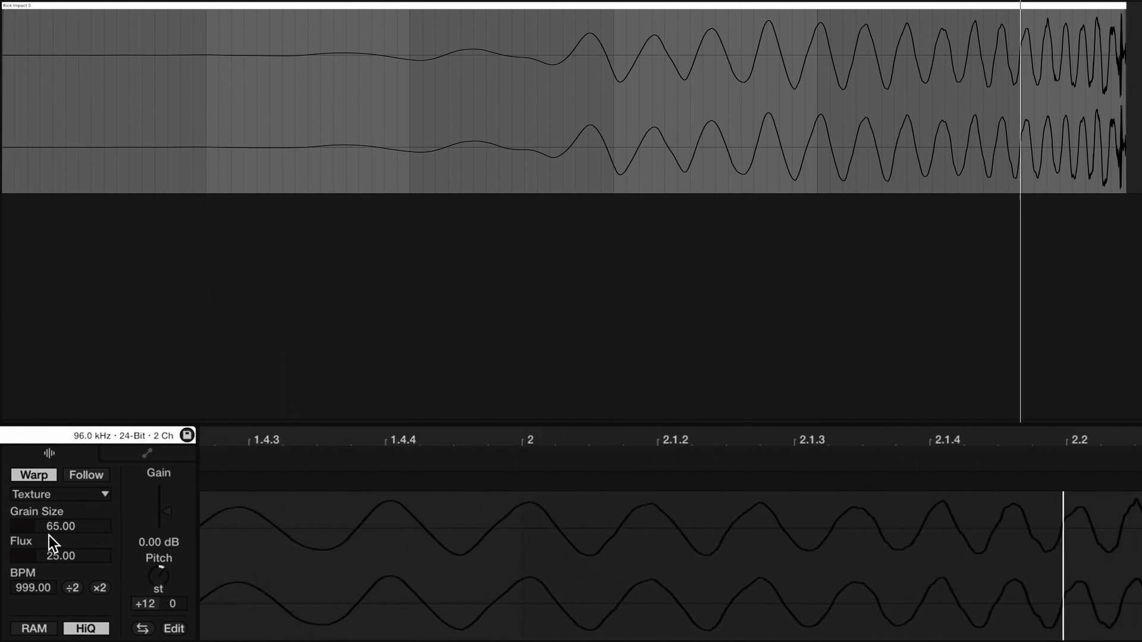
# Set the kick clip's Grain Size to 263 and Flux to 100, and display its Transposition envelope
pyautogui.moveTo(30, 530); pyautogui.dragTo(30, 464)
pyautogui.moveTo(37, 555); pyautogui.dragTo(64, 530)
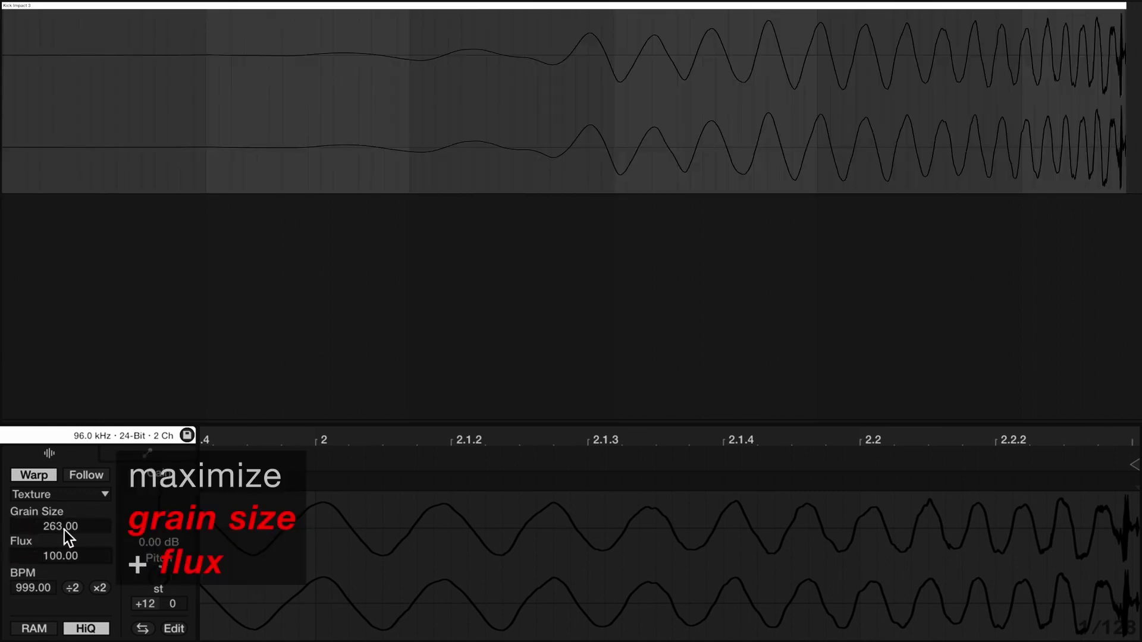
pyautogui.click(119, 452)
pyautogui.click(141, 496)
pyautogui.click(152, 536)
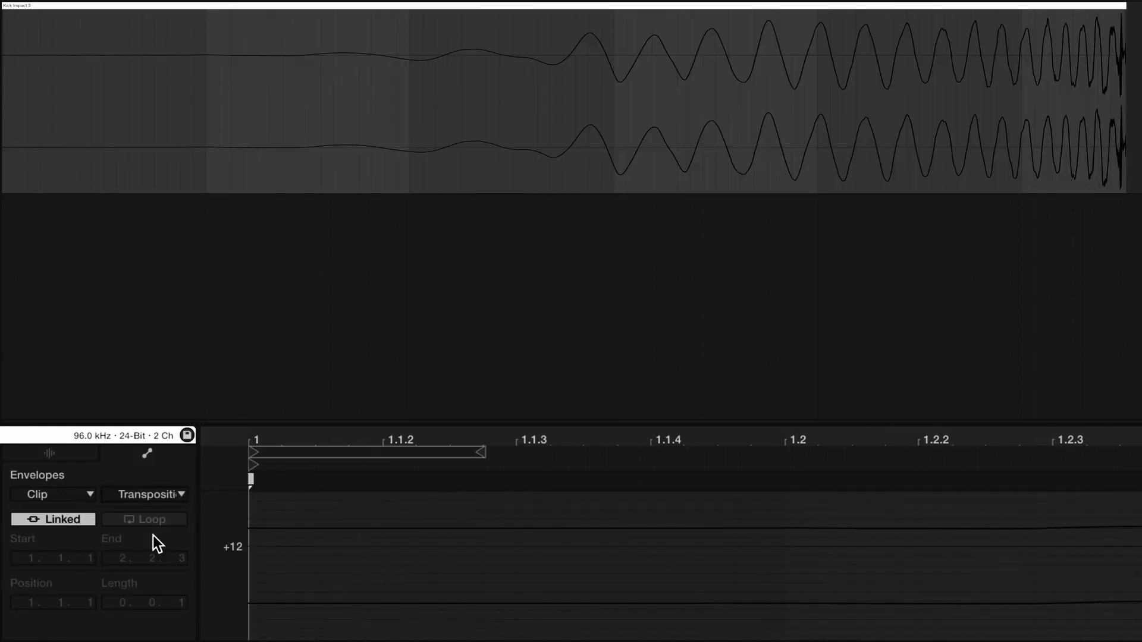
# Create a transposition ramp with a breakpoint at the kick clip's start and one near its end set to +18 st
pyautogui.scroll(-2, 304, 572)
pyautogui.click(267, 606)
pyautogui.hscroll(15, 671, 565)
pyautogui.rightClick(1139, 607)
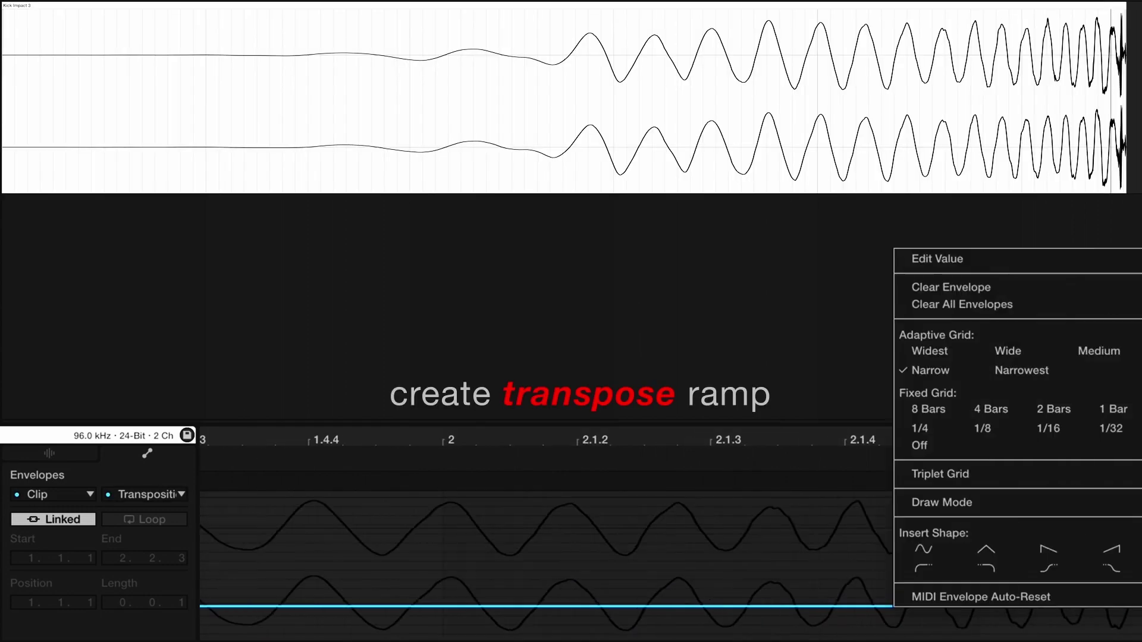
pyautogui.click(851, 259)
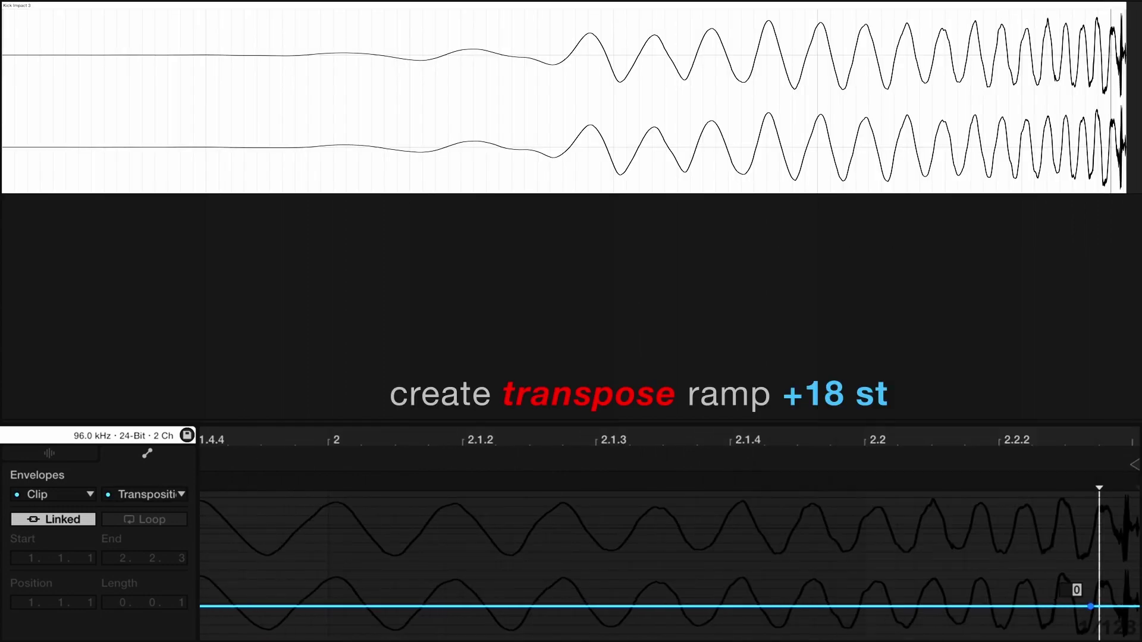
pyautogui.write('18')
pyautogui.press('Return')
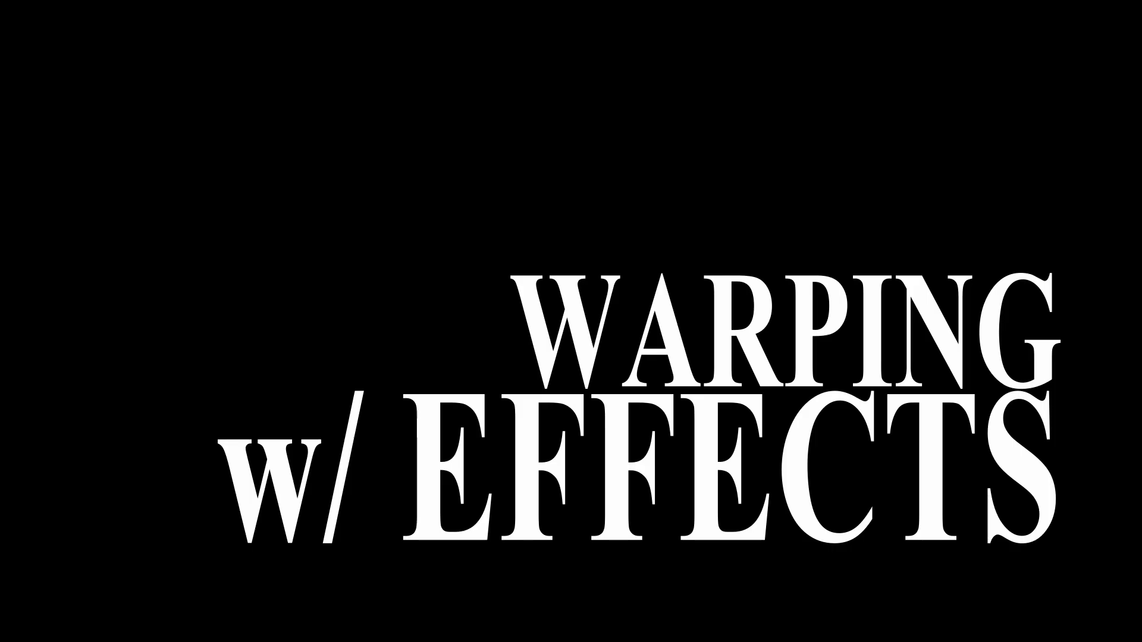
# Find the Vocoder effect, add it to the track, and raise its Depth and Formant
pyautogui.write('vo')
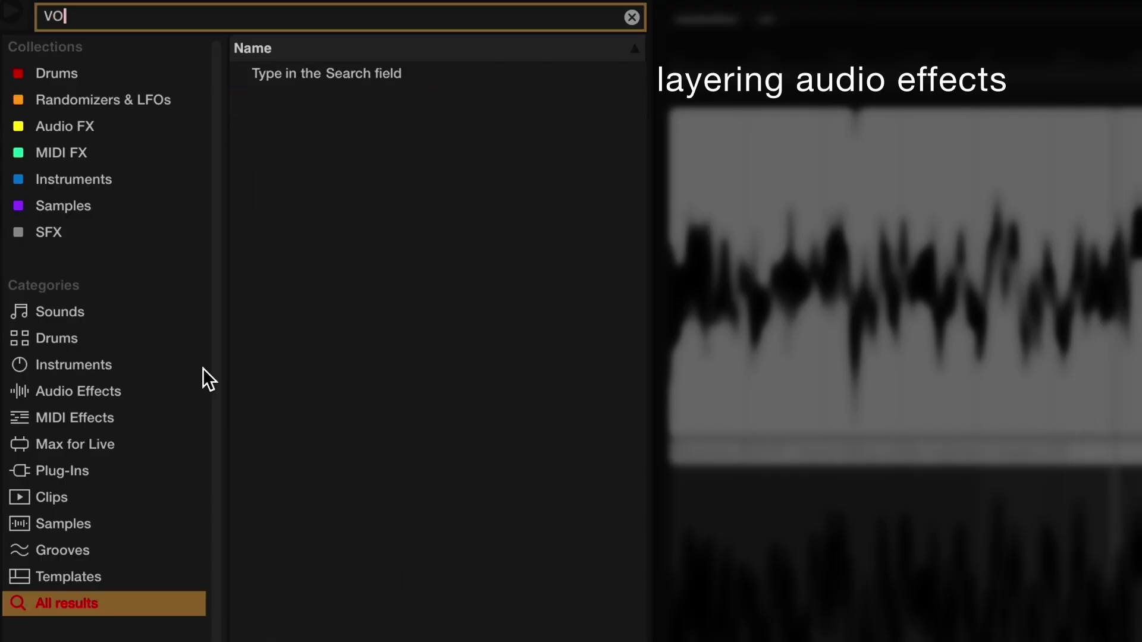
pyautogui.write('coder')
pyautogui.click(285, 71)
pyautogui.moveTo(285, 71); pyautogui.dragTo(158, 399)
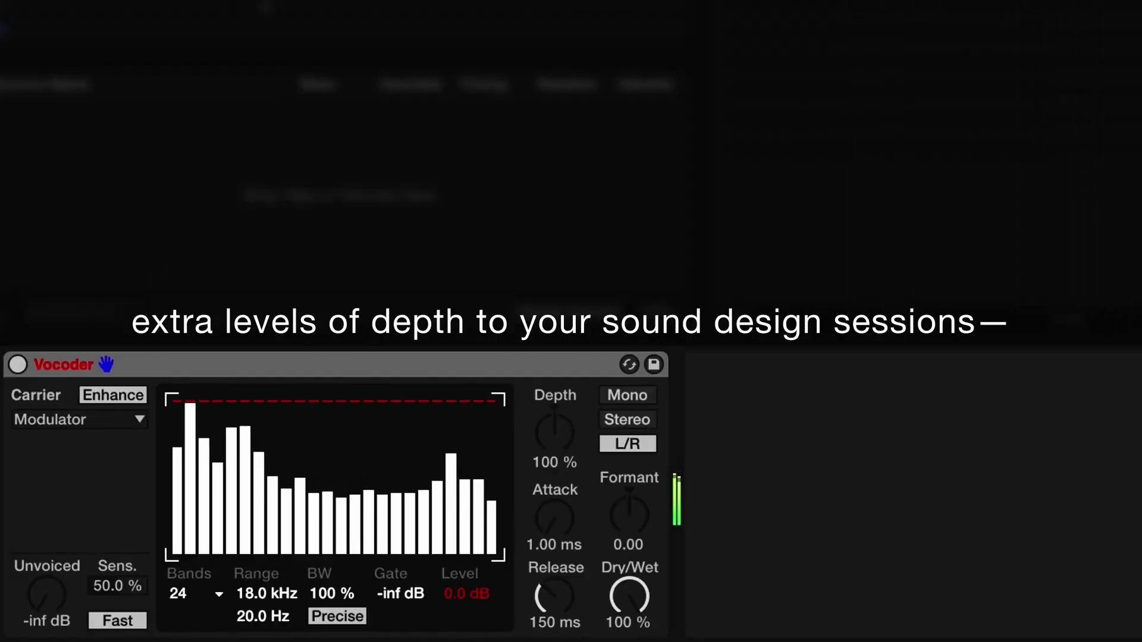
pyautogui.moveTo(555, 444); pyautogui.dragTo(558, 427)
pyautogui.moveTo(627, 519); pyautogui.dragTo(627, 503)
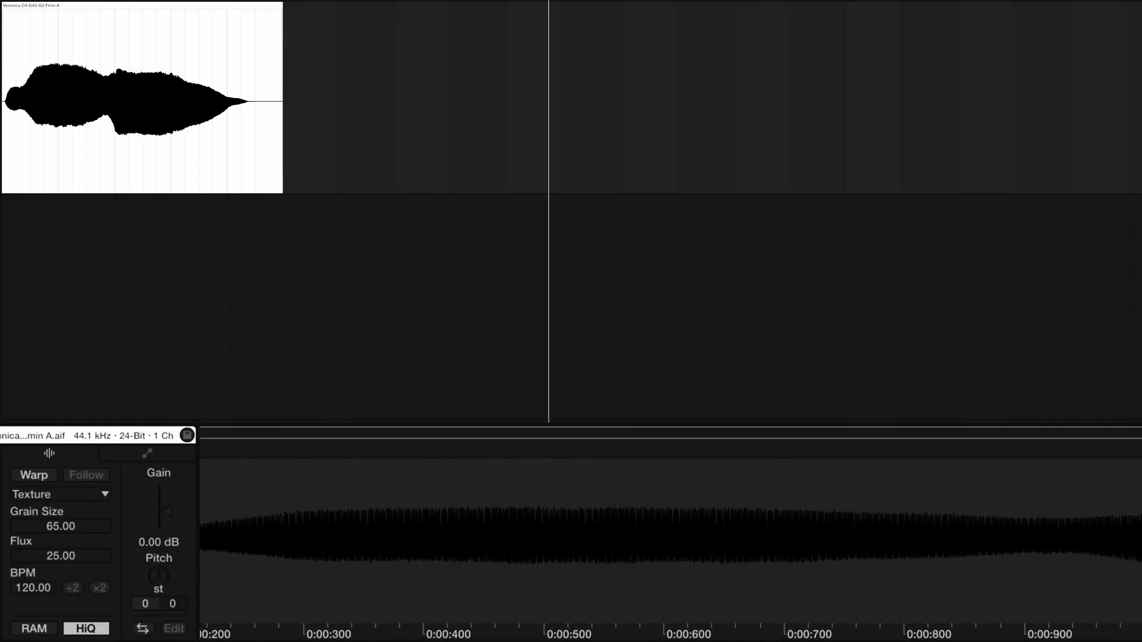
# Enable Warp on the vocal clip and double its tempo twice to 480 BPM
pyautogui.click(46, 475)
pyautogui.click(94, 587)
pyautogui.click(93, 587)
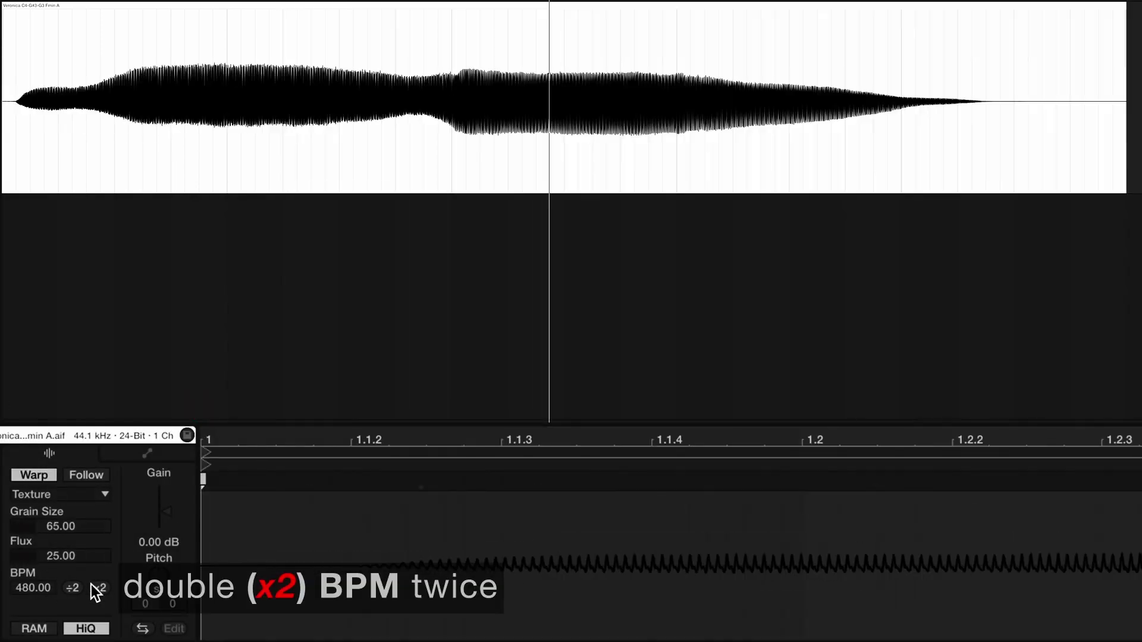
# Set the vocal clip's Grain Size to 110 and its Flux to 80
pyautogui.click(51, 525)
pyautogui.write('110')
pyautogui.click(52, 547)
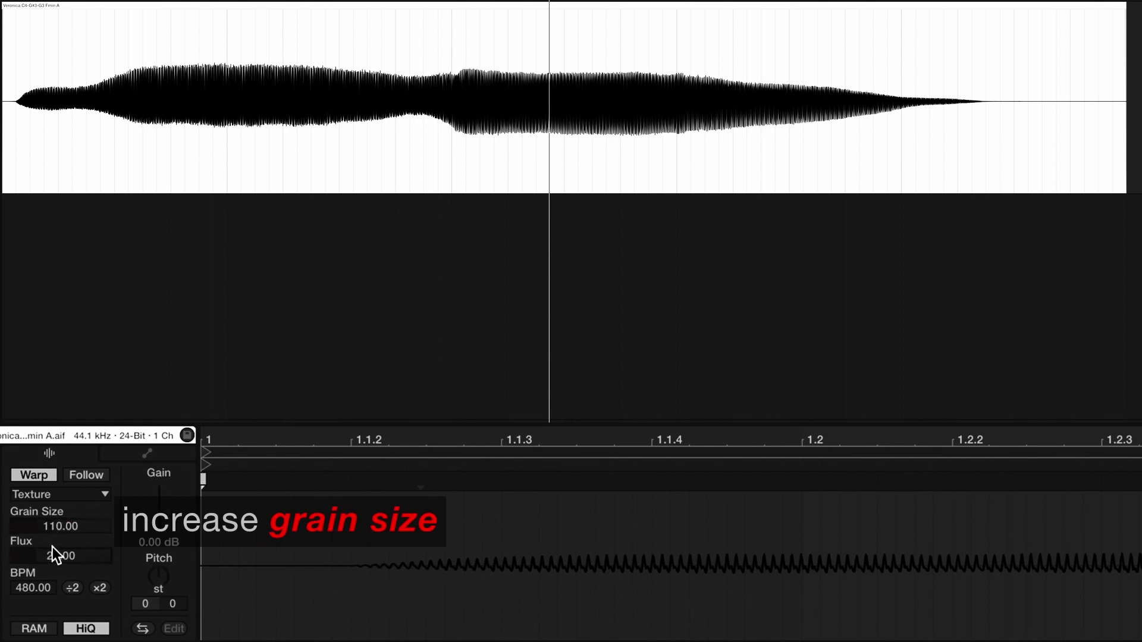
pyautogui.write('80')
pyautogui.press('Return')
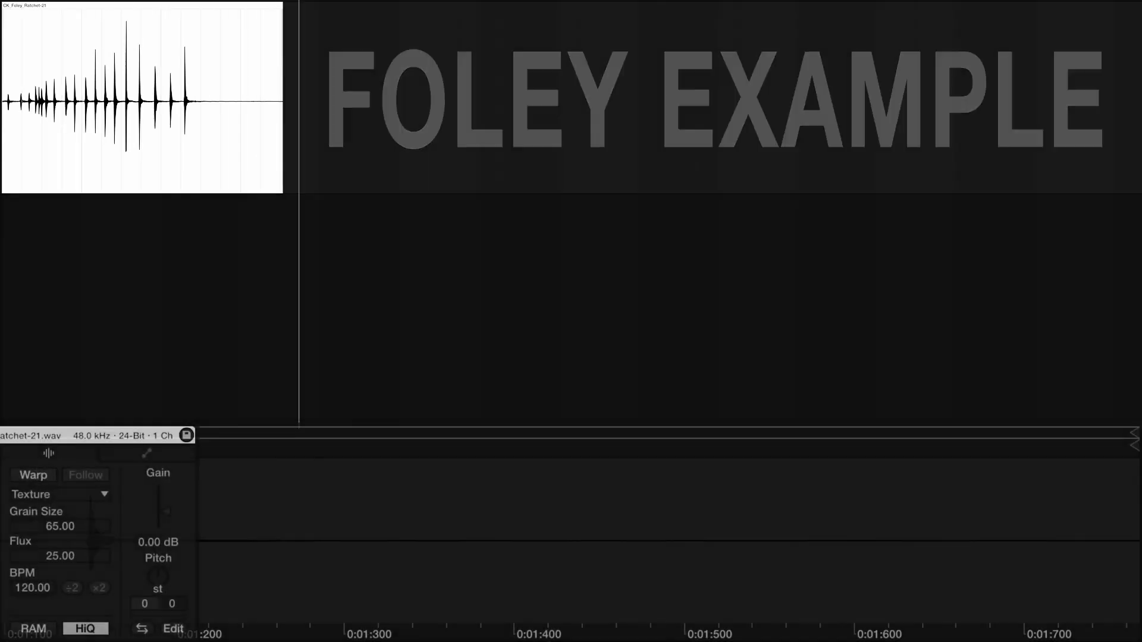
# Enable Warp on the foley ratchet clip and stretch it by doubling the BPM twice to 480
pyautogui.click(37, 476)
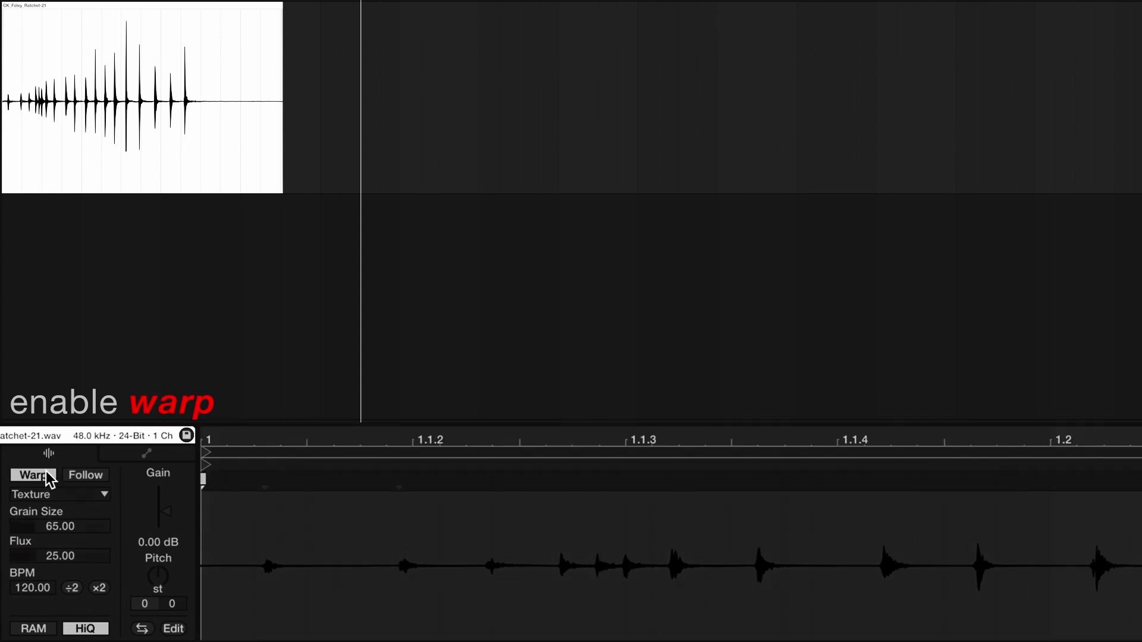
pyautogui.click(102, 588)
pyautogui.click(102, 588)
# Set the ratchet clip's Grain Size to 263 and Flux to 100, transpose it down 3 semitones and play it
pyautogui.moveTo(54, 527); pyautogui.dragTo(54, 488)
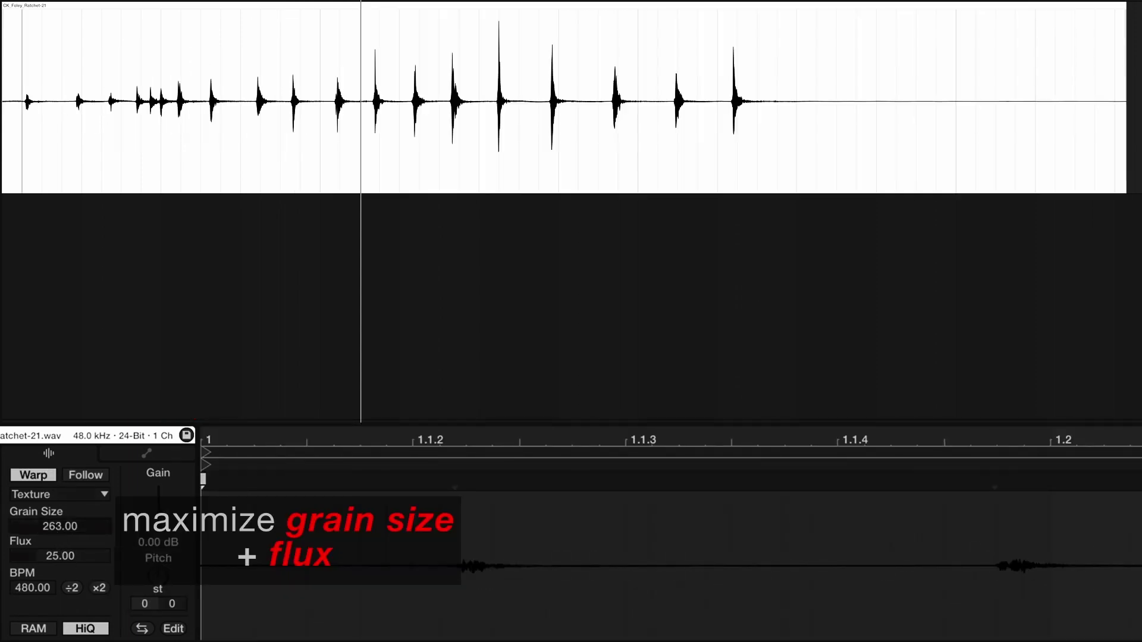
pyautogui.moveTo(158, 578); pyautogui.dragTo(165, 586)
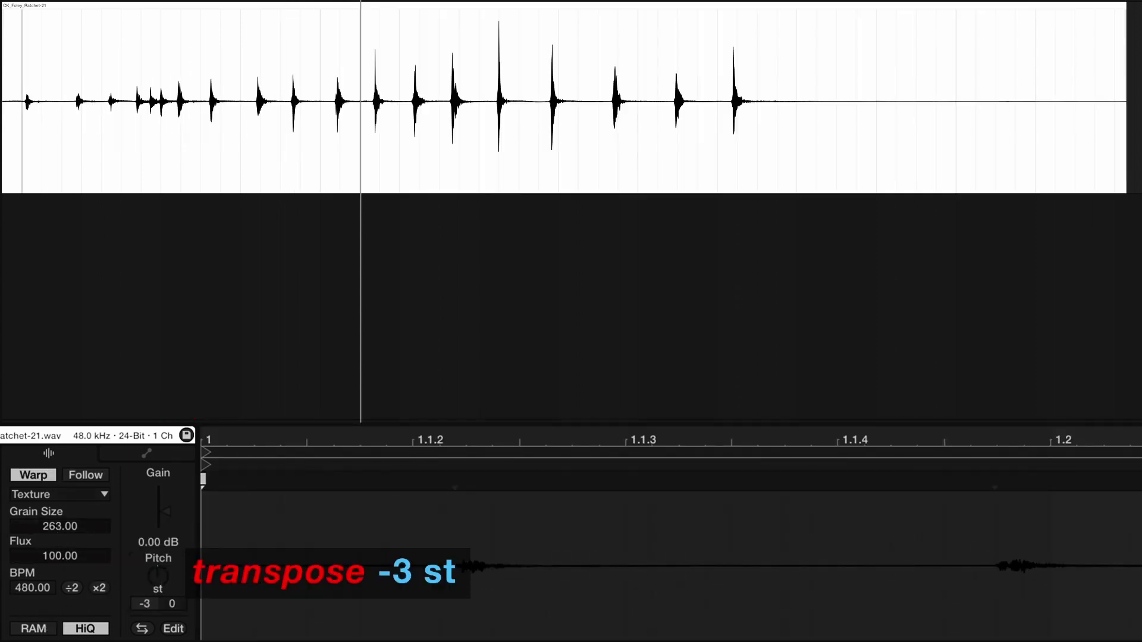
pyautogui.press('space')
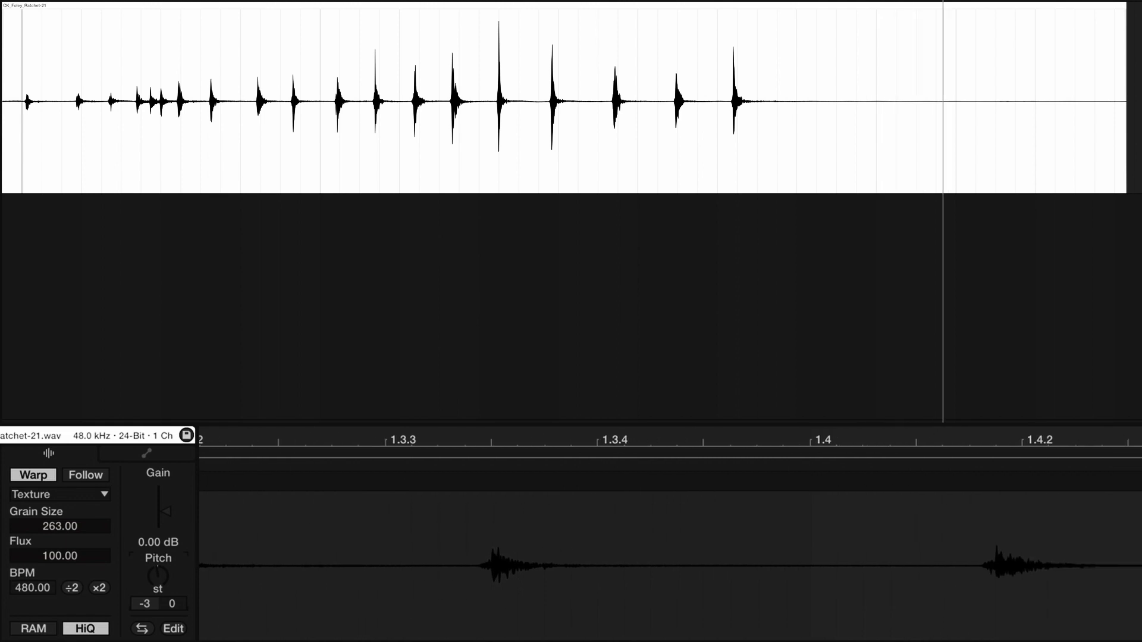
# Insert a rising ramp from 0 to 100% in the ratchet clip's Grain Size envelope, from the clip start to just after the last hit
pyautogui.click(147, 455)
pyautogui.click(148, 494)
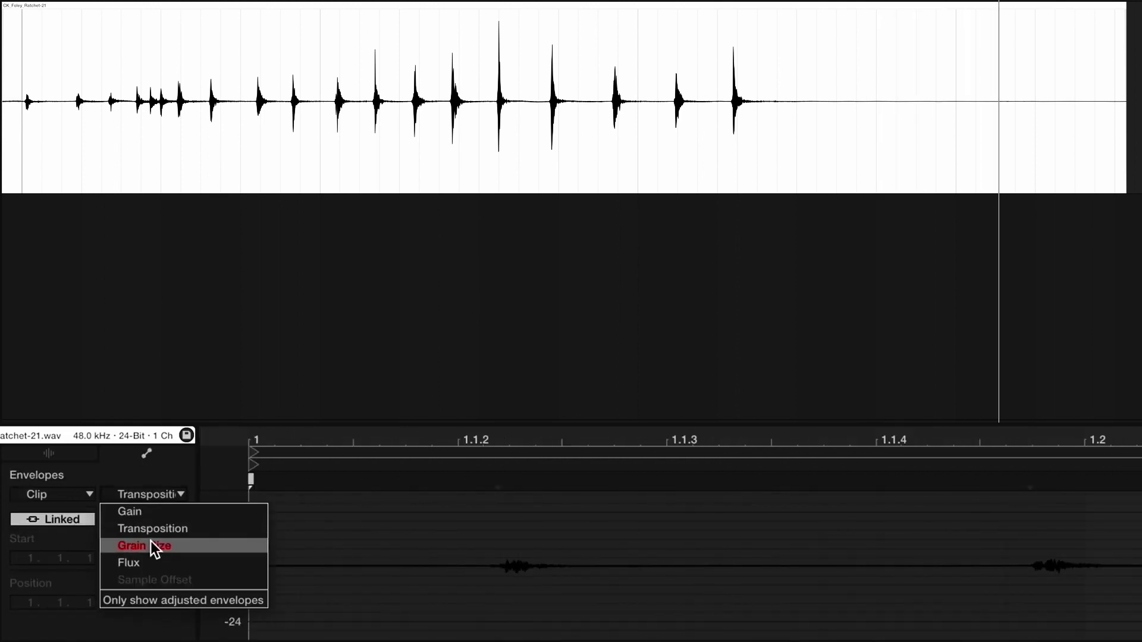
pyautogui.click(153, 546)
pyautogui.moveTo(414, 537); pyautogui.dragTo(810, 610)
pyautogui.press('-')
pyautogui.press('-')
pyautogui.hscroll(10, 645, 610)
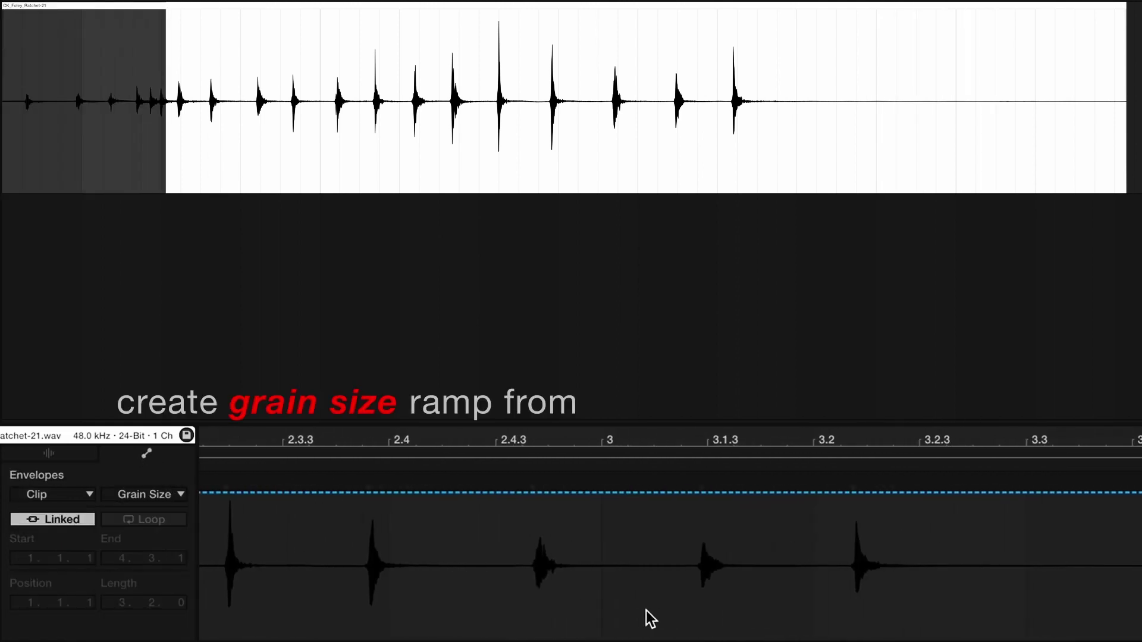
pyautogui.keyDown('shift'); pyautogui.click(730, 584); pyautogui.keyUp('shift')
pyautogui.rightClick(708, 592)
pyautogui.click(754, 540)
pyautogui.hscroll(-8, 670, 565)
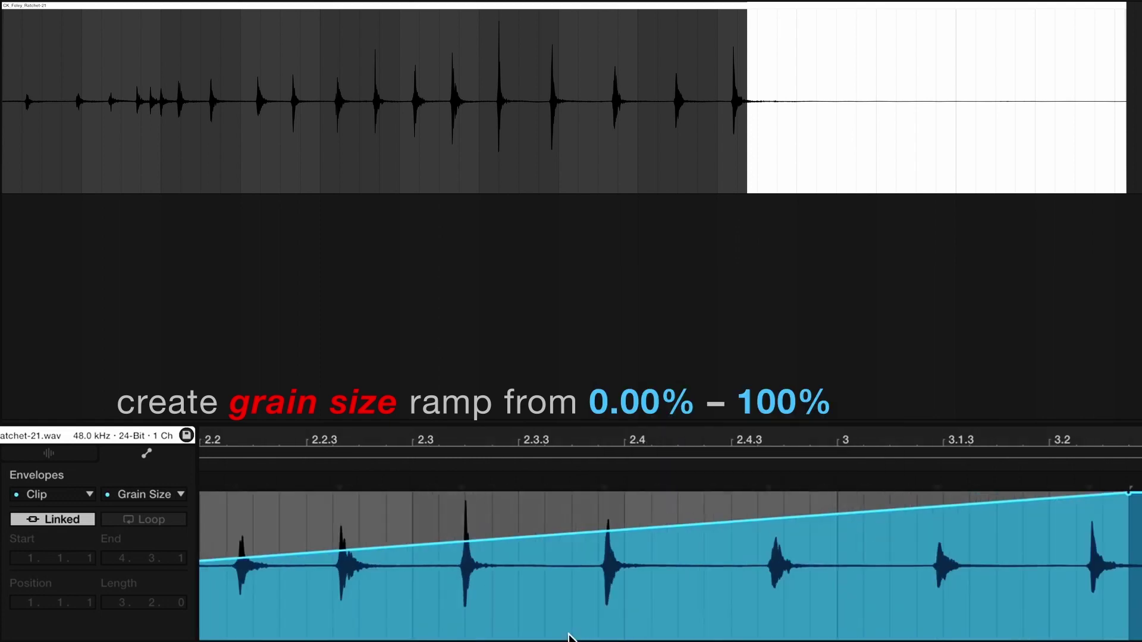
# Copy the Grain Size ramp into the ratchet clip's Flux envelope
pyautogui.hscroll(-5, 570, 538)
pyautogui.click(148, 495)
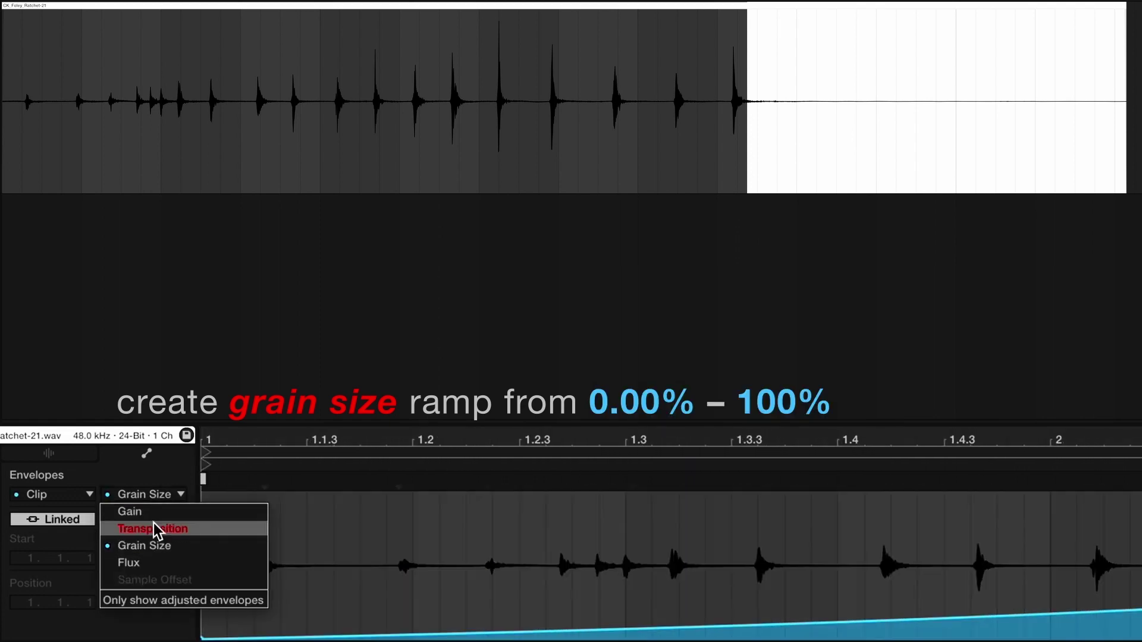
pyautogui.click(152, 558)
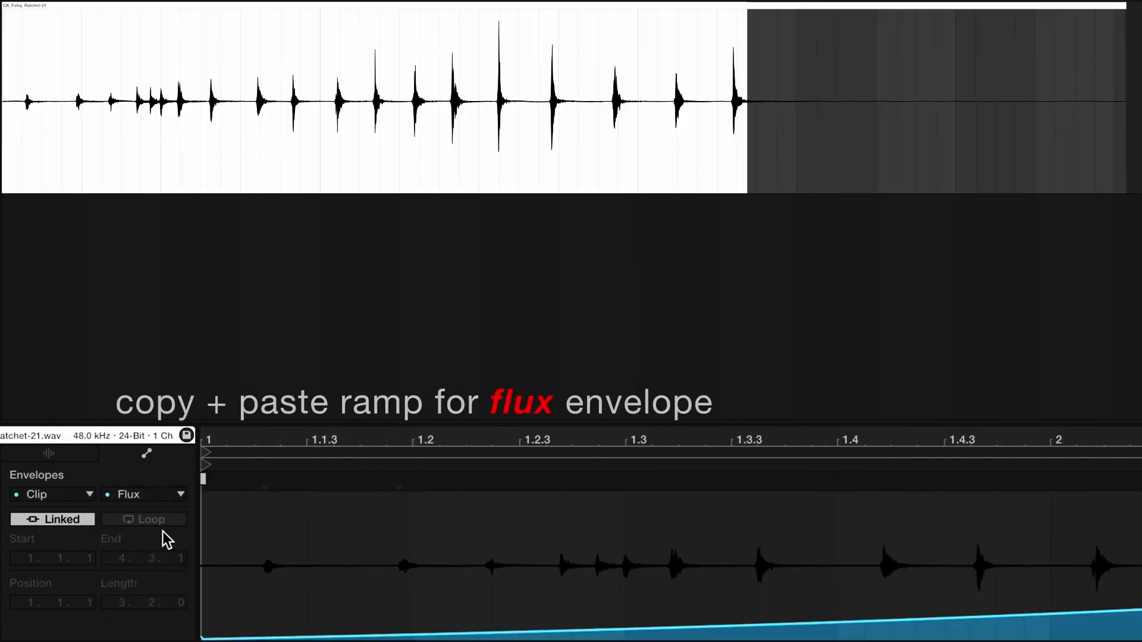
# Create a downward Transposition ramp on the ratchet clip, from +24 st at its start to -24 st at 1.3
pyautogui.click(148, 494)
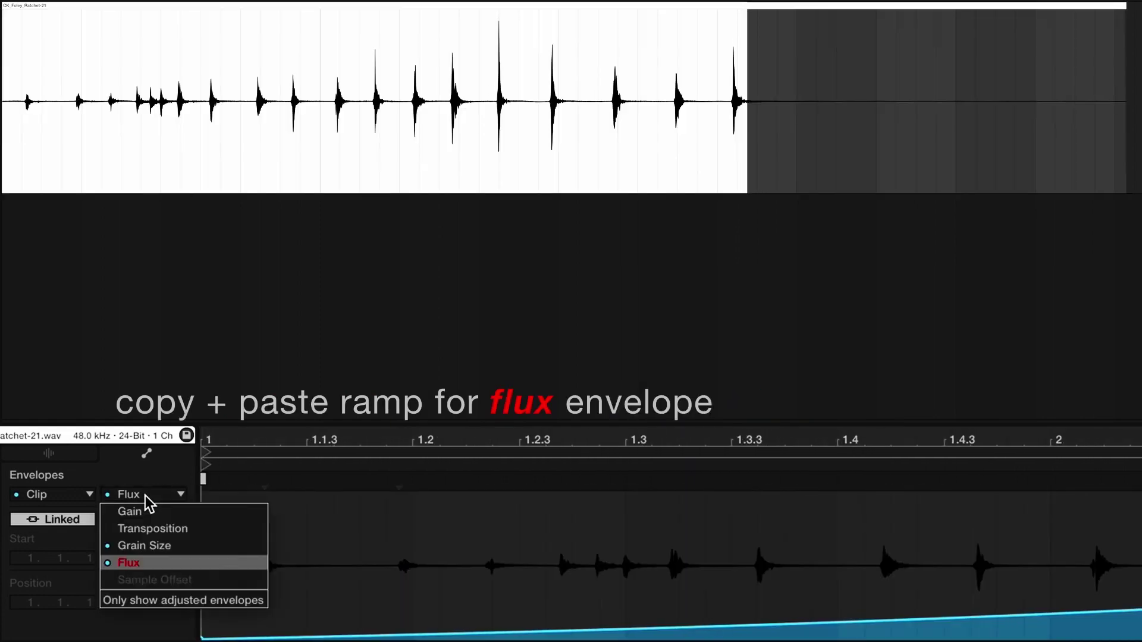
pyautogui.click(156, 535)
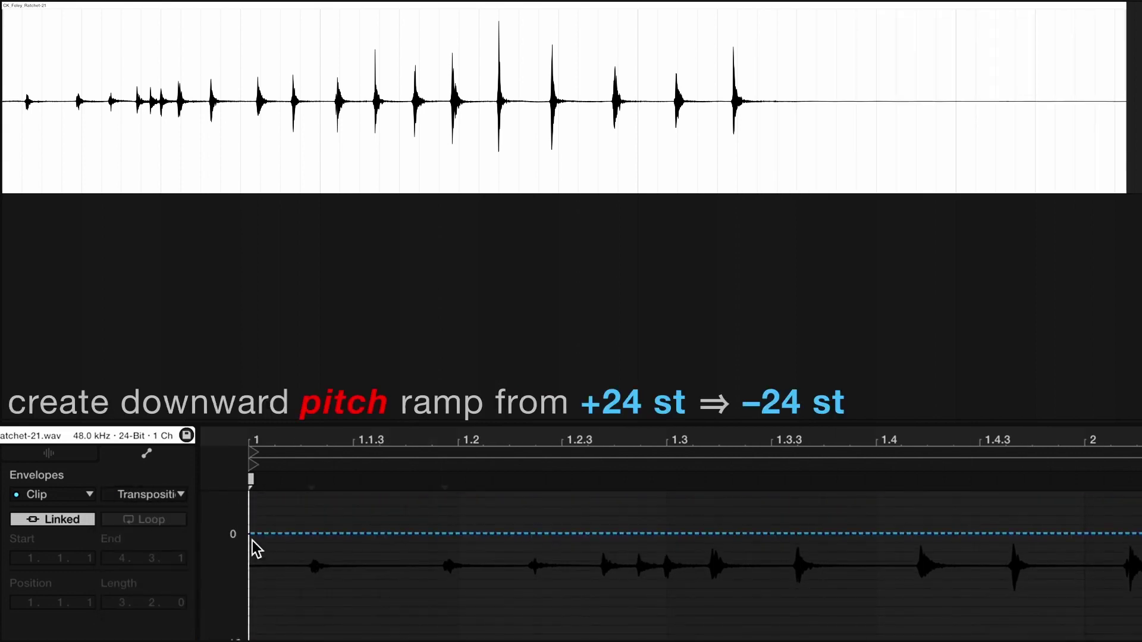
pyautogui.rightClick(251, 534)
pyautogui.click(272, 143)
pyautogui.write('24')
pyautogui.press('Return')
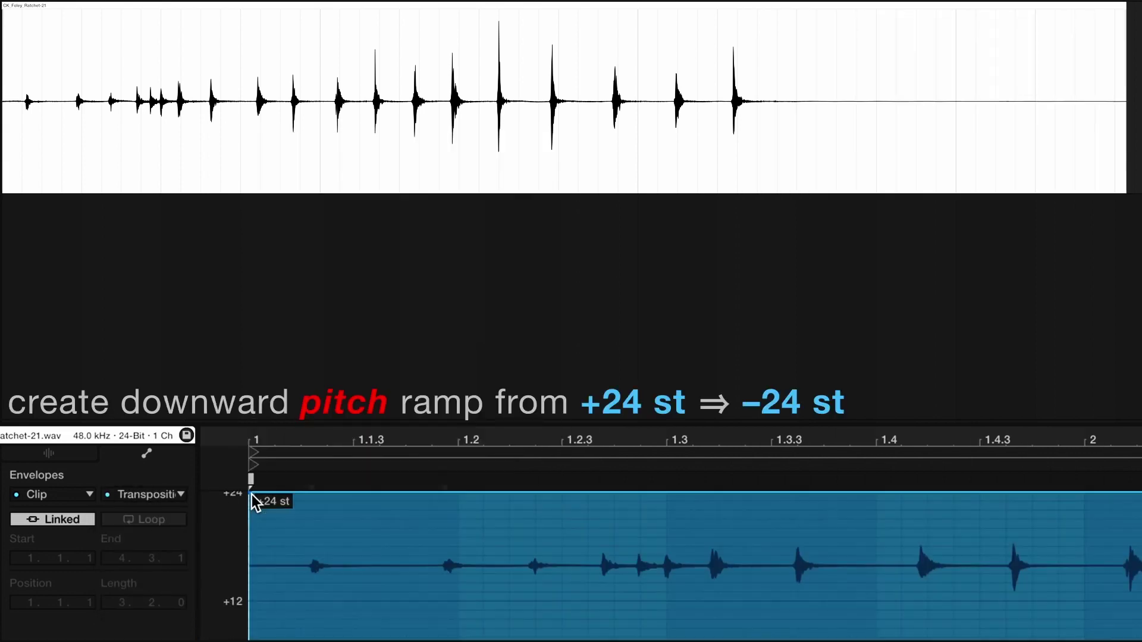
pyautogui.rightClick(667, 502)
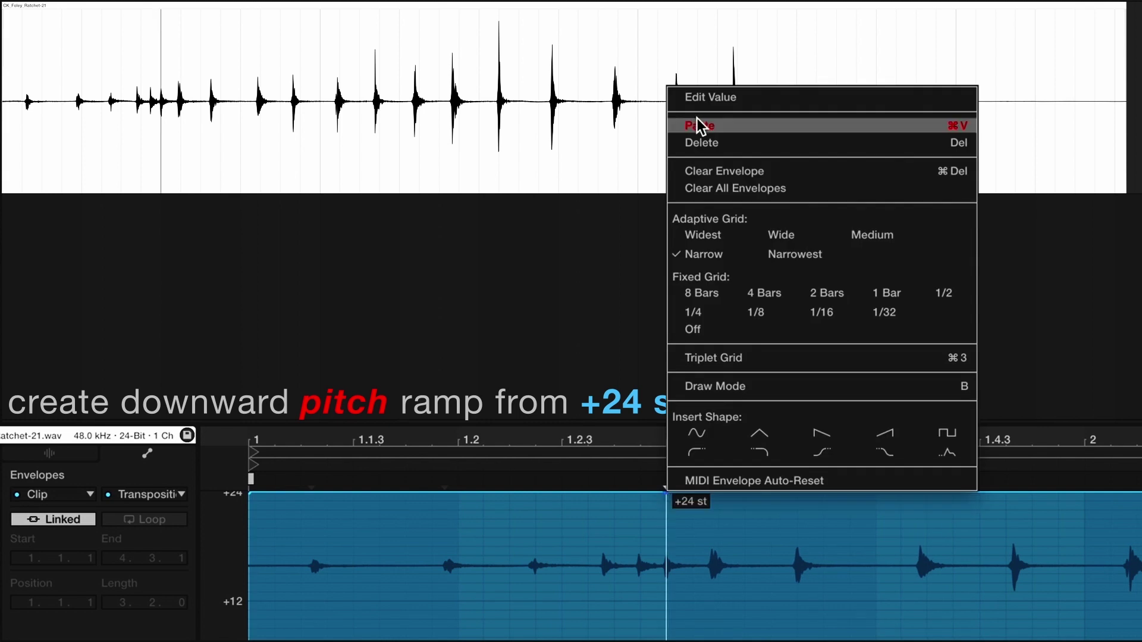
pyautogui.click(705, 98)
pyautogui.write('-24')
pyautogui.press('Return')
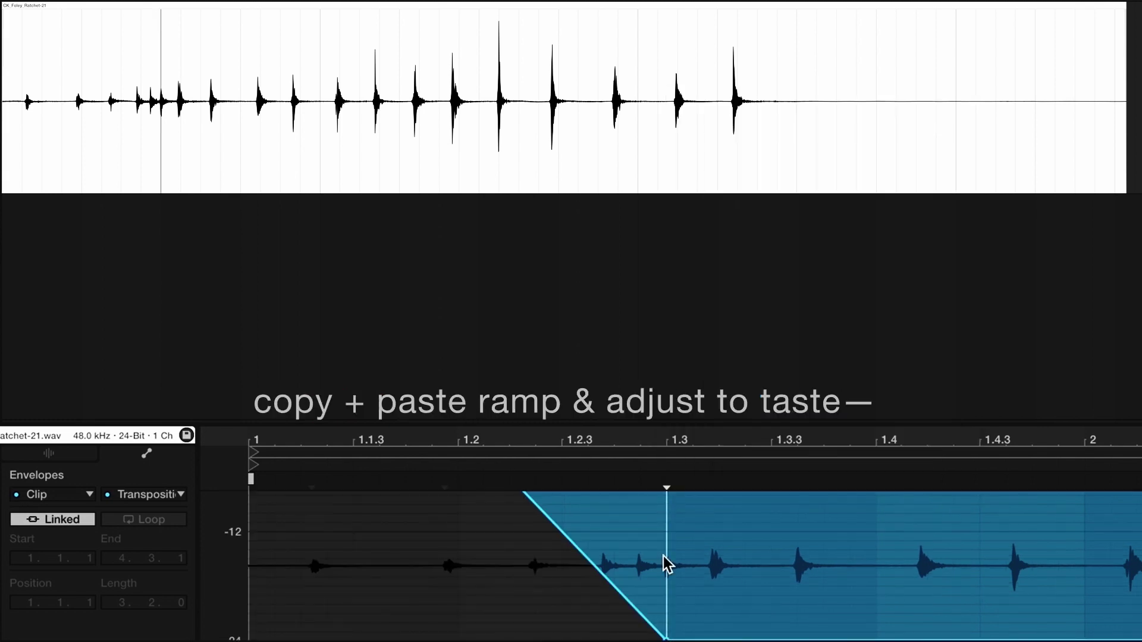
# Duplicate the downward pitch ramp repeatedly along the ratchet clip and stretch the last copy to end around 3.2.3
pyautogui.hotkey('shift', 'Left')
pyautogui.hotkey('shift', 'Left')
pyautogui.hscroll(3, 663, 555)
pyautogui.hotkey('ctrl', 'd')
pyautogui.hotkey('ctrl', 'd')
pyautogui.hscroll(8, 589, 602)
pyautogui.hotkey('ctrl', 'd')
pyautogui.hscroll(8, 673, 561)
pyautogui.hotkey('ctrl', 'd')
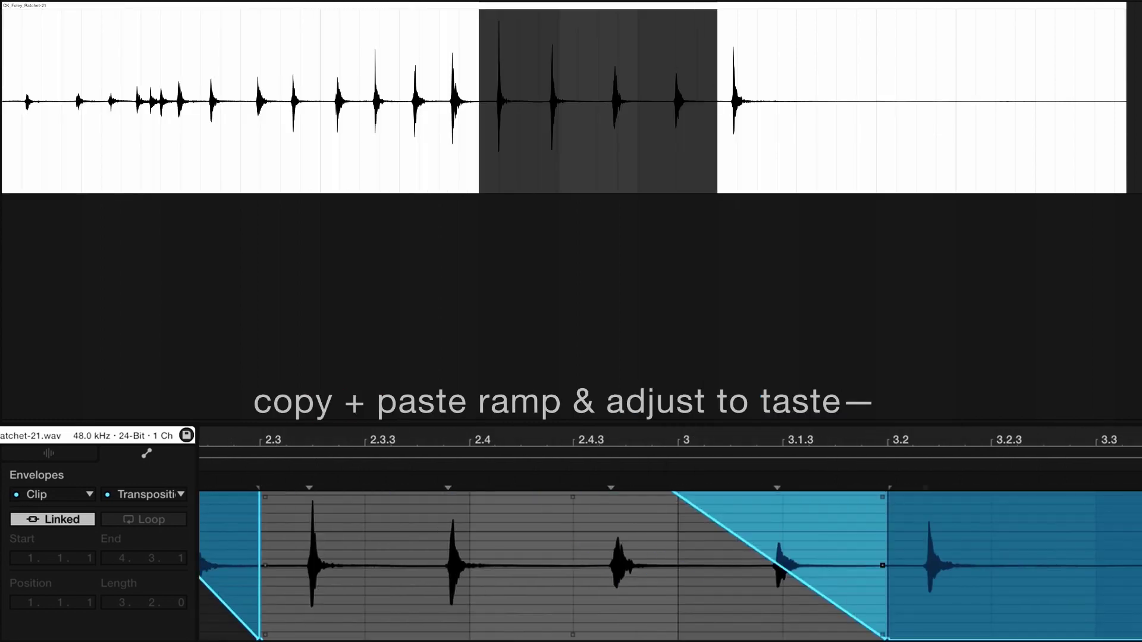
pyautogui.moveTo(883, 566); pyautogui.dragTo(987, 561)
pyautogui.hscroll(-15, 987, 561)
# Play the automated ratchet clip, enable the Grain Delay effect and play the clip again
pyautogui.press('space')
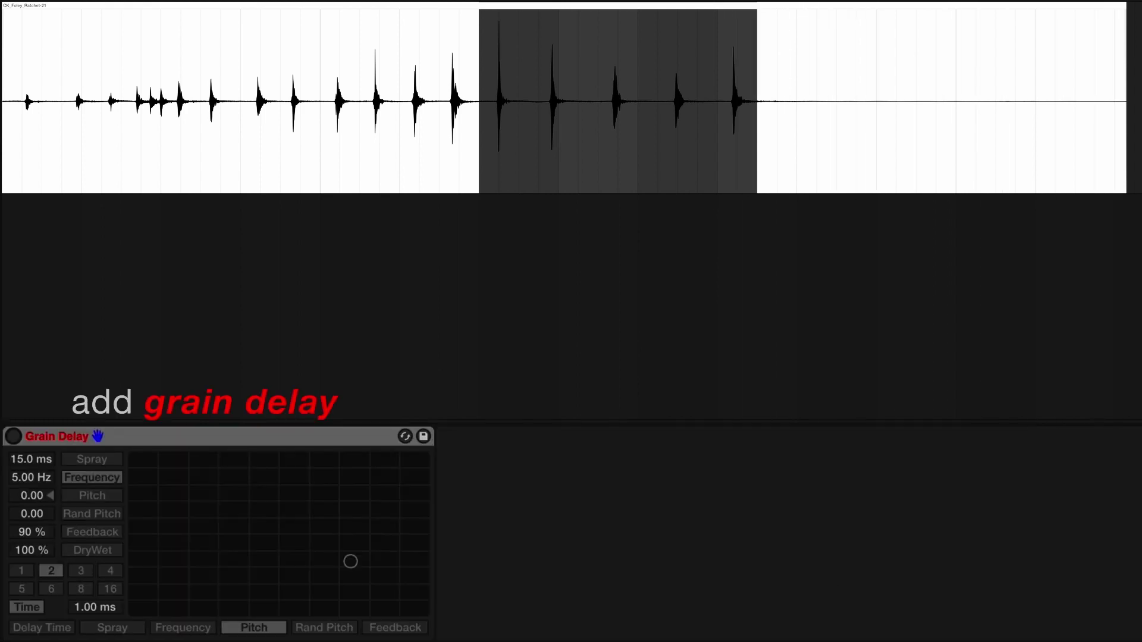
pyautogui.click(13, 437)
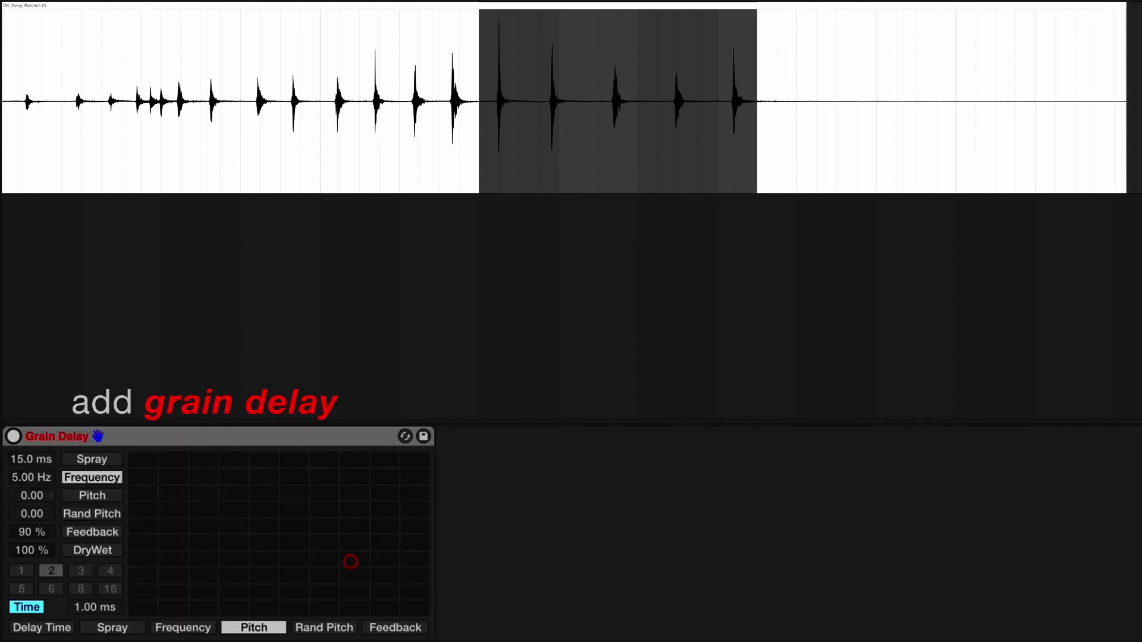
pyautogui.press('space')
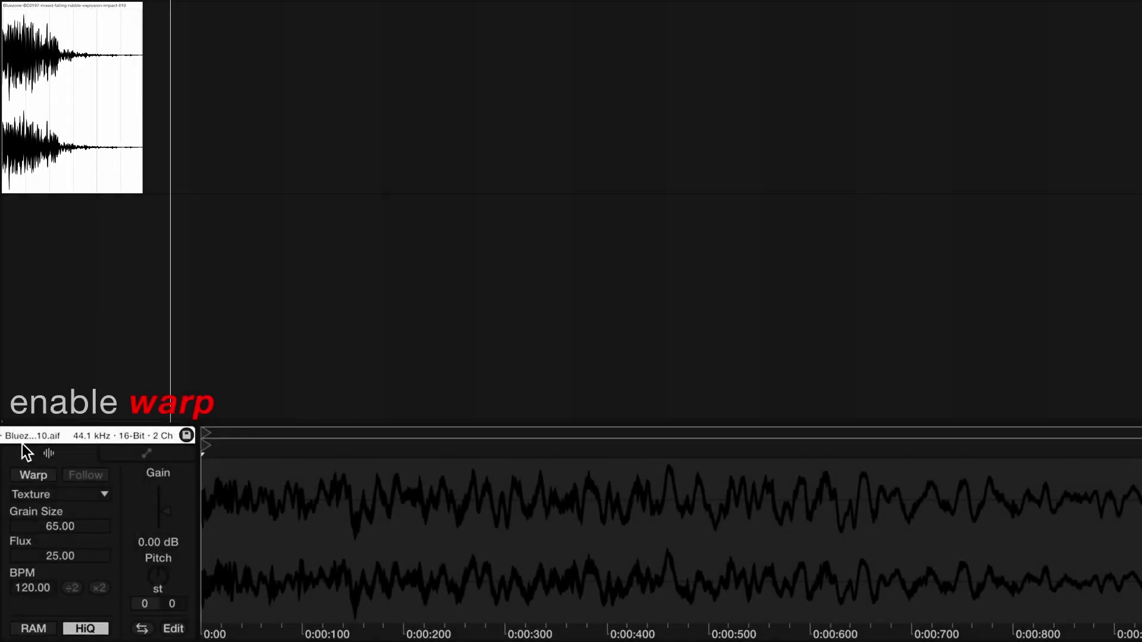
# Enable Warp on the explosion impact clip and double its tempo three times to 960 BPM
pyautogui.click(26, 474)
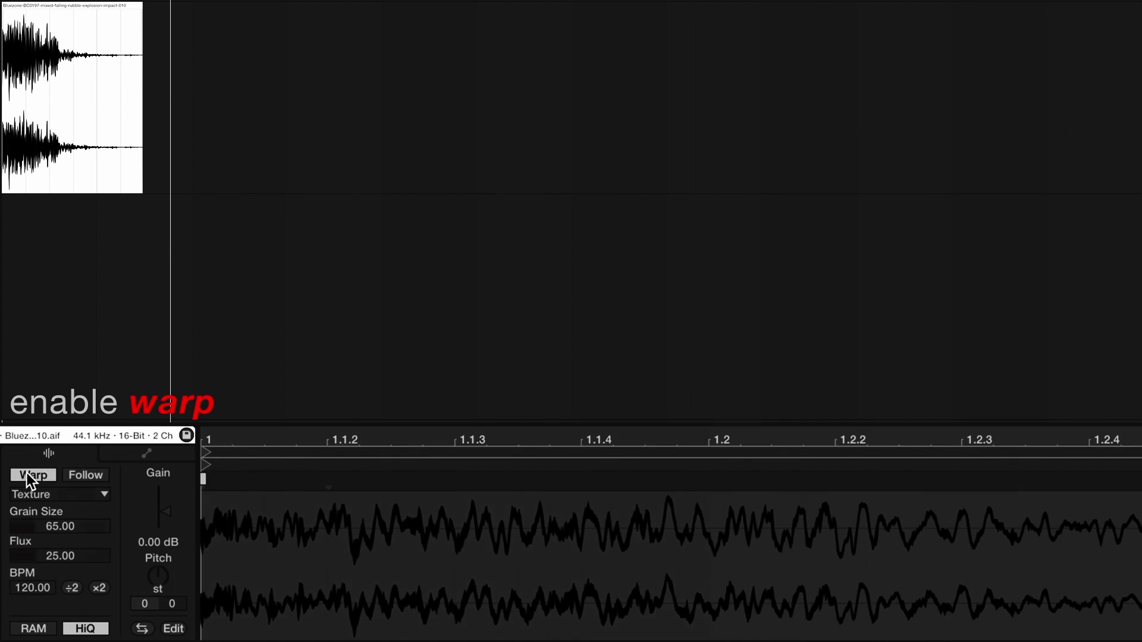
pyautogui.click(100, 588)
pyautogui.click(100, 587)
pyautogui.click(99, 587)
# Set the explosion clip's Grain Size to 104 and Flux to 60, transpose it down 3 semitones and play it
pyautogui.moveTo(73, 528); pyautogui.dragTo(73, 518)
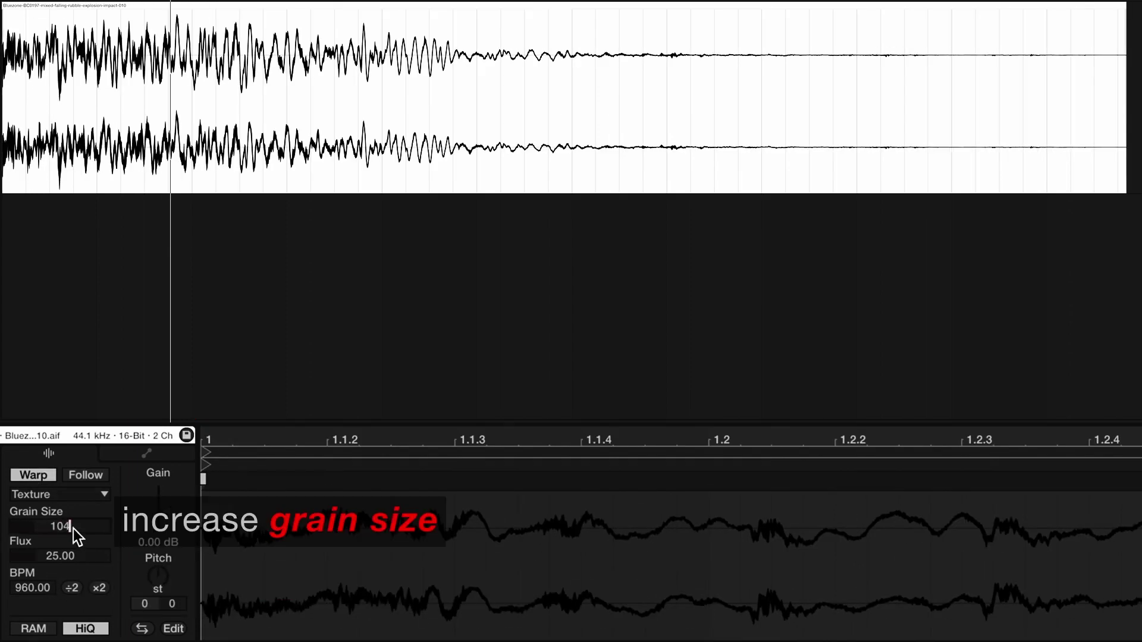
pyautogui.moveTo(66, 556); pyautogui.dragTo(69, 554)
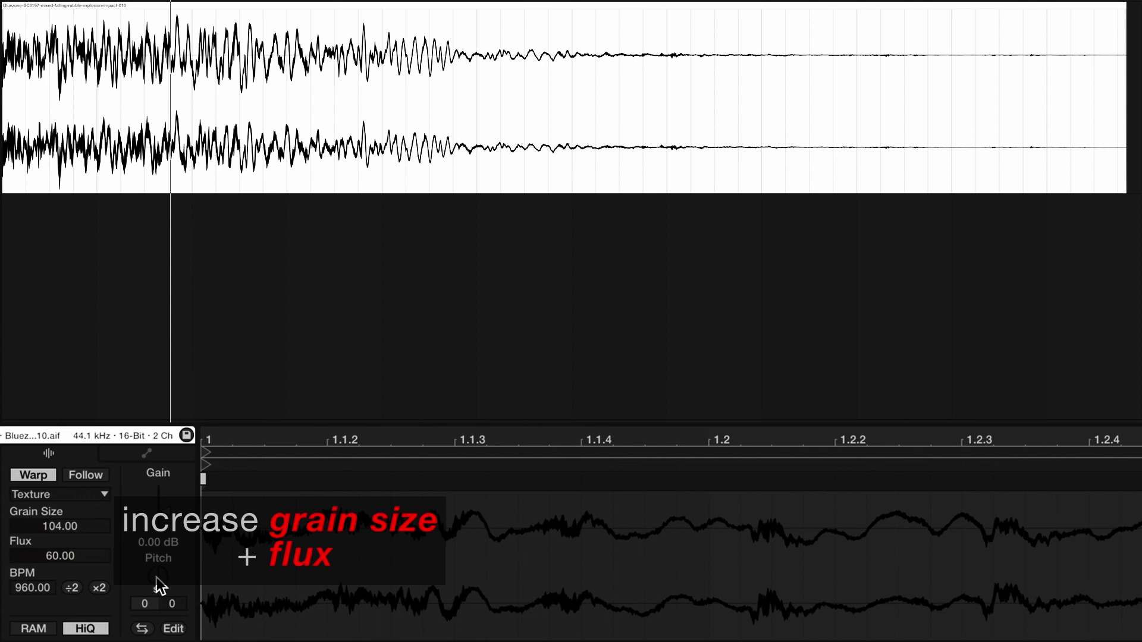
pyautogui.moveTo(156, 577); pyautogui.dragTo(156, 583)
pyautogui.press('space')
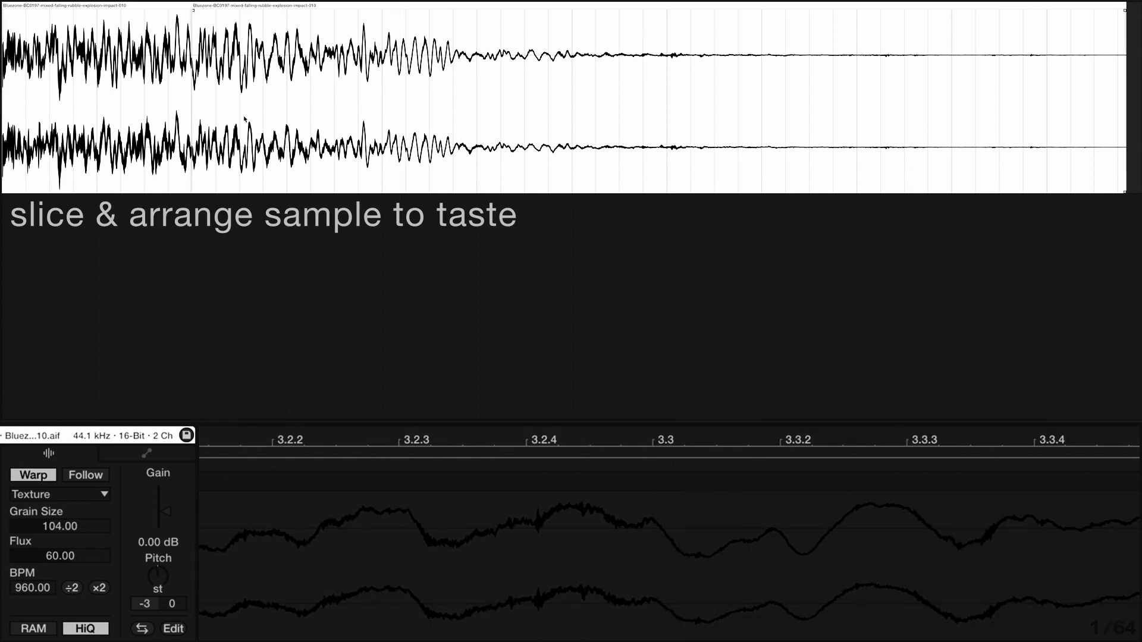
# Split off a short second slice of the explosion clip and delete the long tail after it
pyautogui.click(244, 119)
pyautogui.press('super+e')
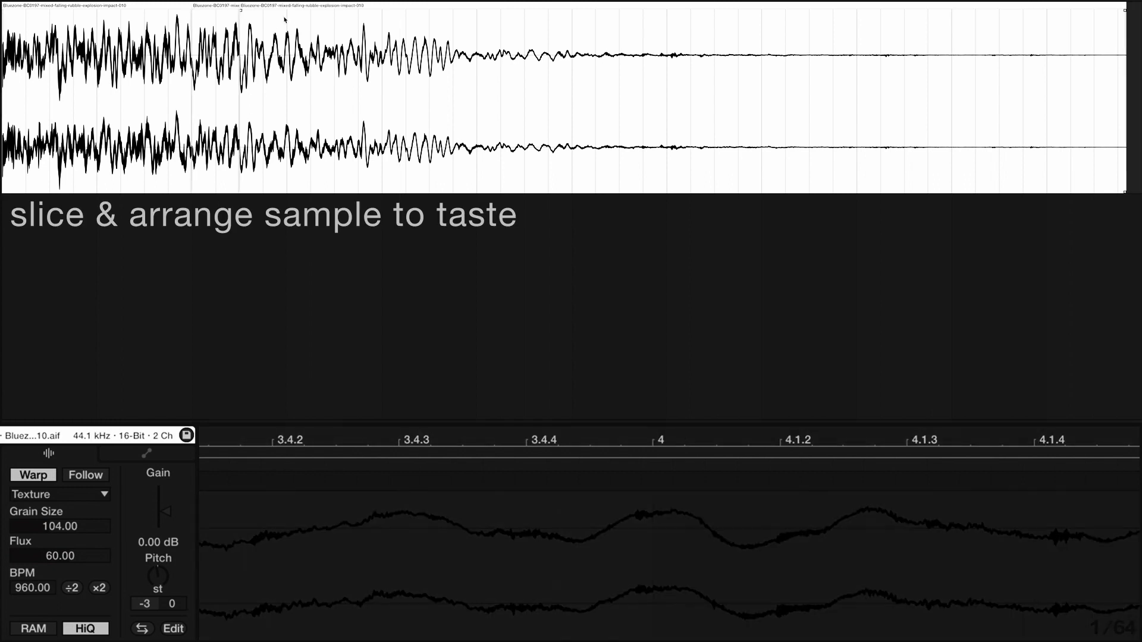
pyautogui.click(255, 6)
pyautogui.press('Delete')
# Move the short explosion slice later, leaving a gap of its own length after the long slice, and reverse it
pyautogui.click(222, 4)
pyautogui.moveTo(222, 4); pyautogui.dragTo(257, 119)
pyautogui.press('r')
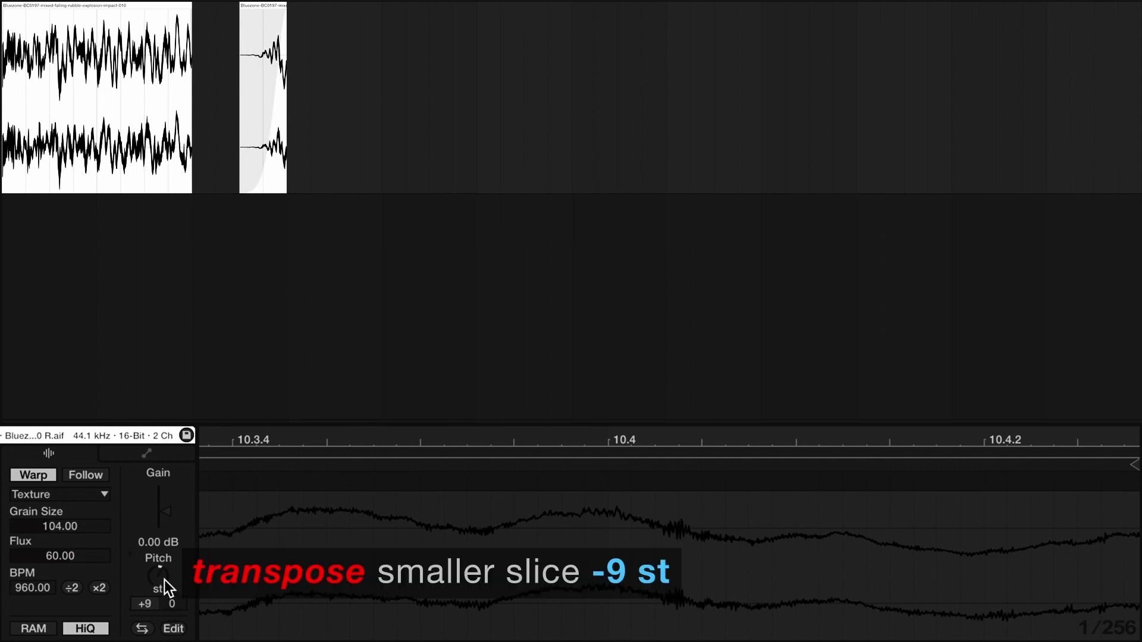
# Create a fast downward Transposition ramp on the long explosion slice, starting at +35 st and falling to 0 st just after its start
pyautogui.click(100, 4)
pyautogui.click(151, 453)
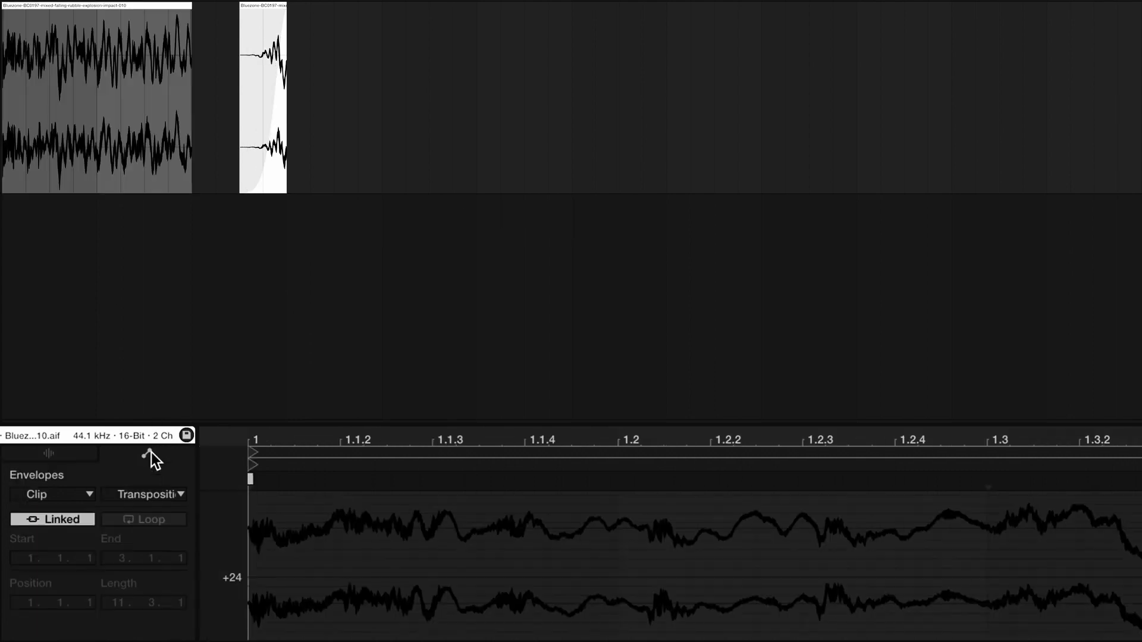
pyautogui.click(290, 581)
pyautogui.click(290, 581)
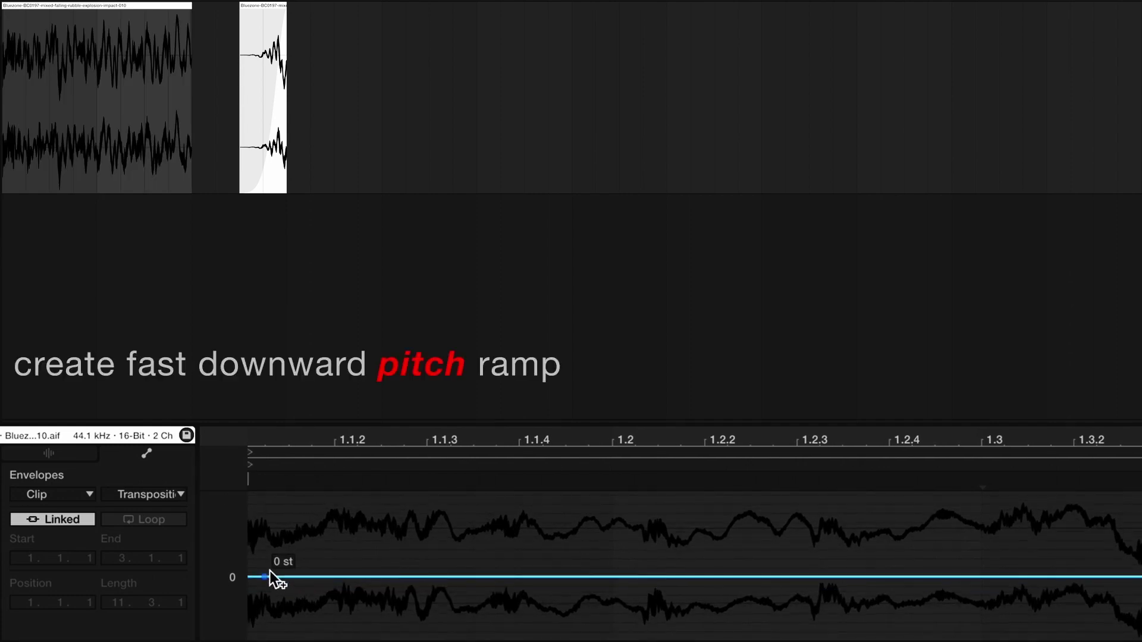
pyautogui.rightClick(249, 577)
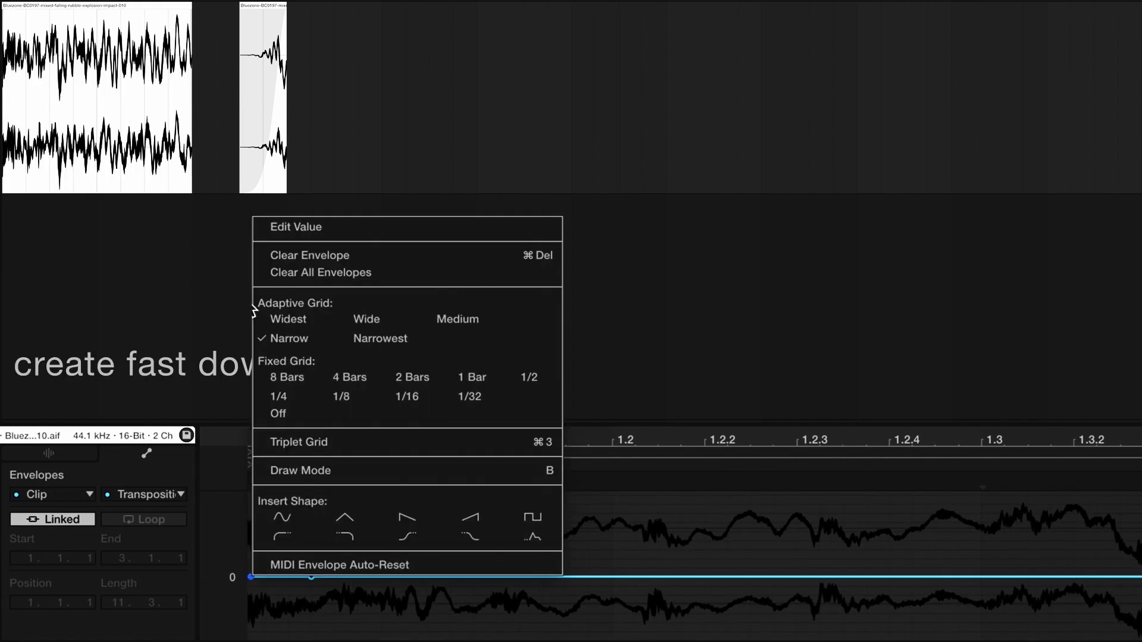
pyautogui.click(287, 226)
pyautogui.write('35')
pyautogui.press('Return')
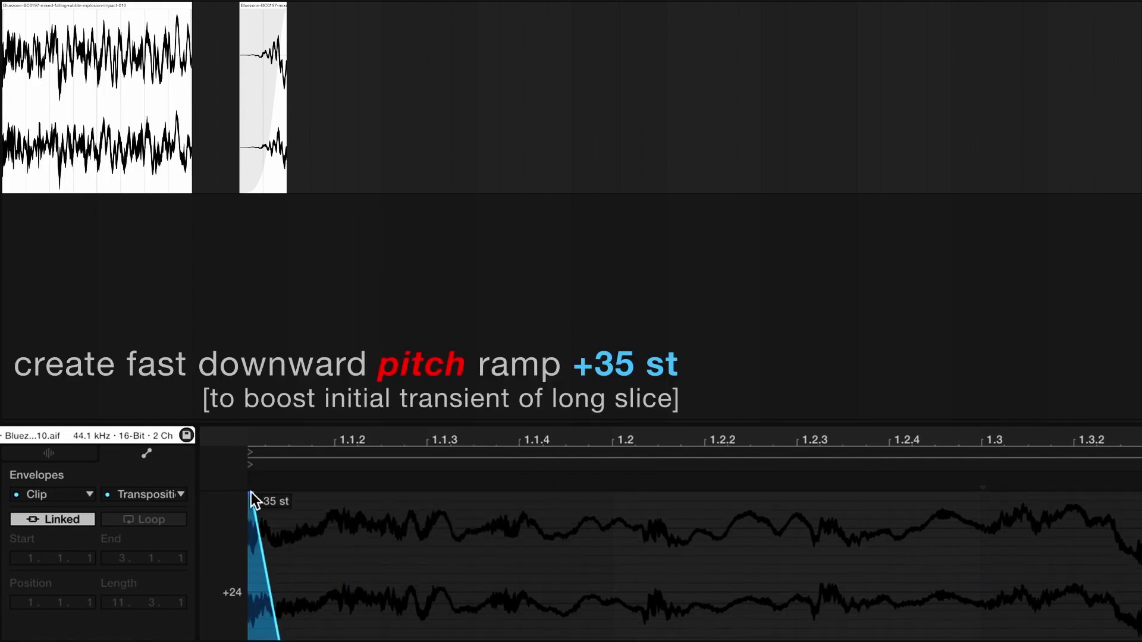
# Select both explosion slices and play them without effects and again through the Vocoder, OTT, Drum Buss and Saturator rack
pyautogui.click(165, 10)
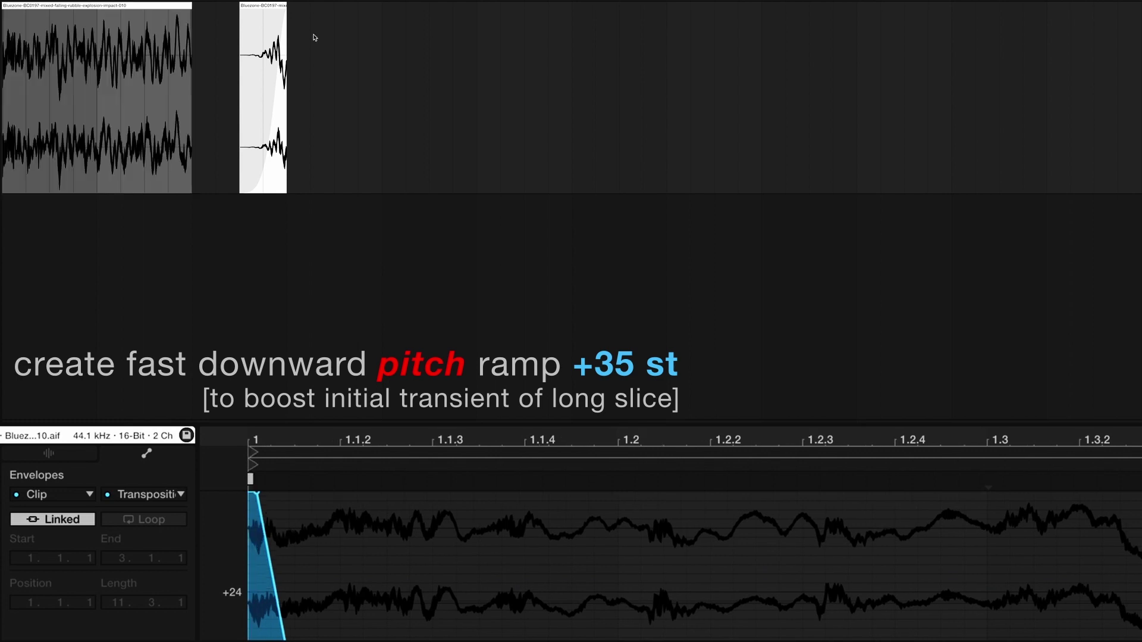
pyautogui.keyDown('shift'); pyautogui.click(313, 36); pyautogui.keyUp('shift')
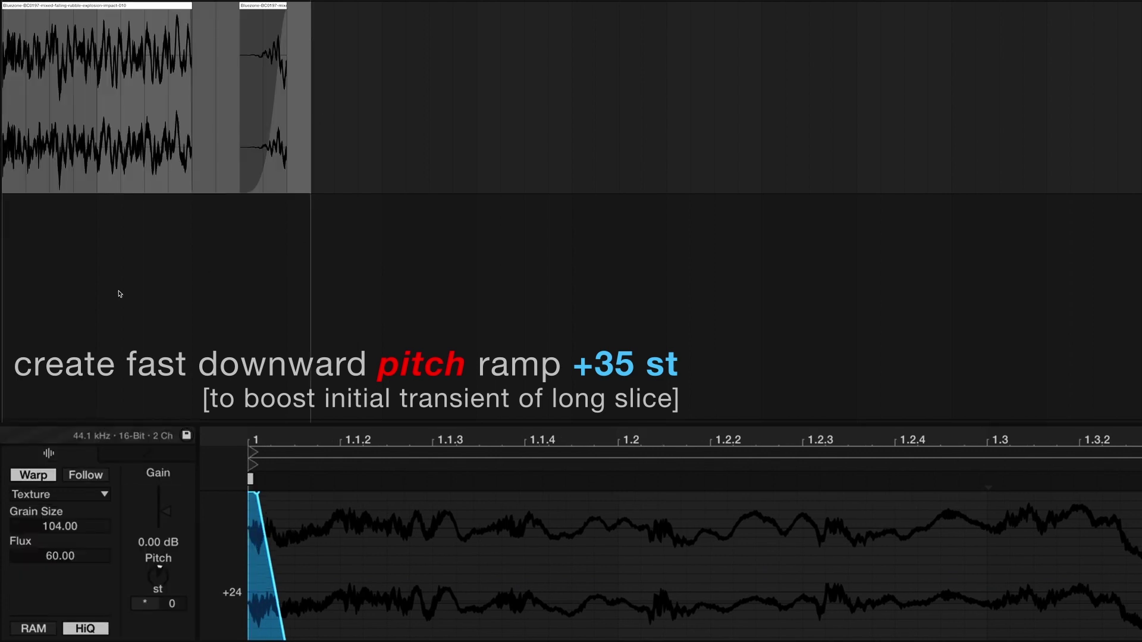
pyautogui.press('space')
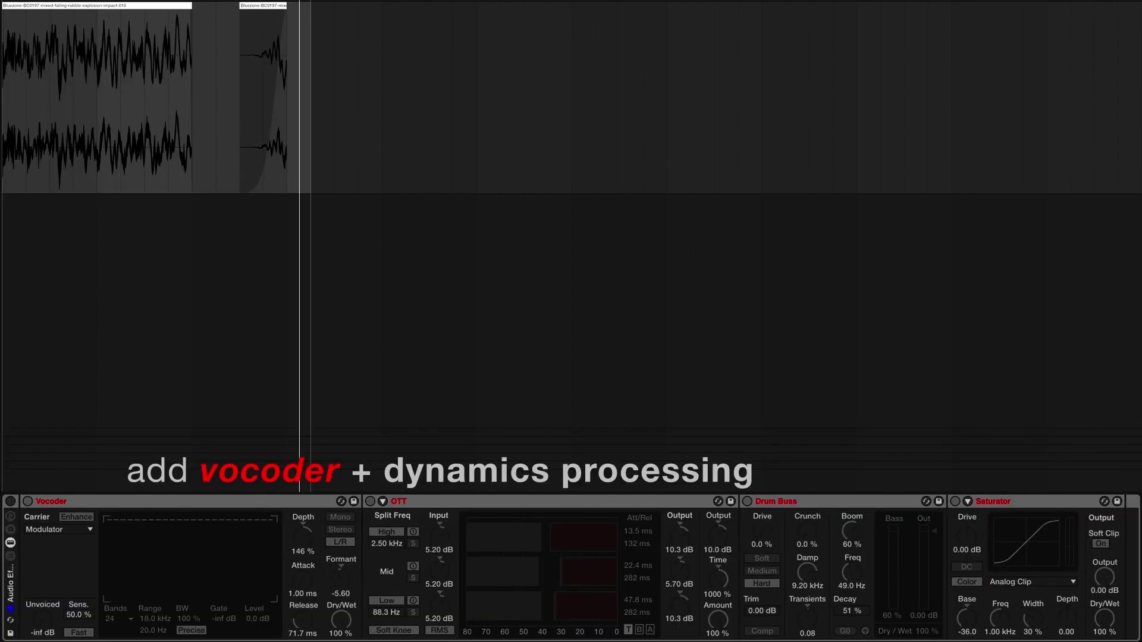
pyautogui.press('space')
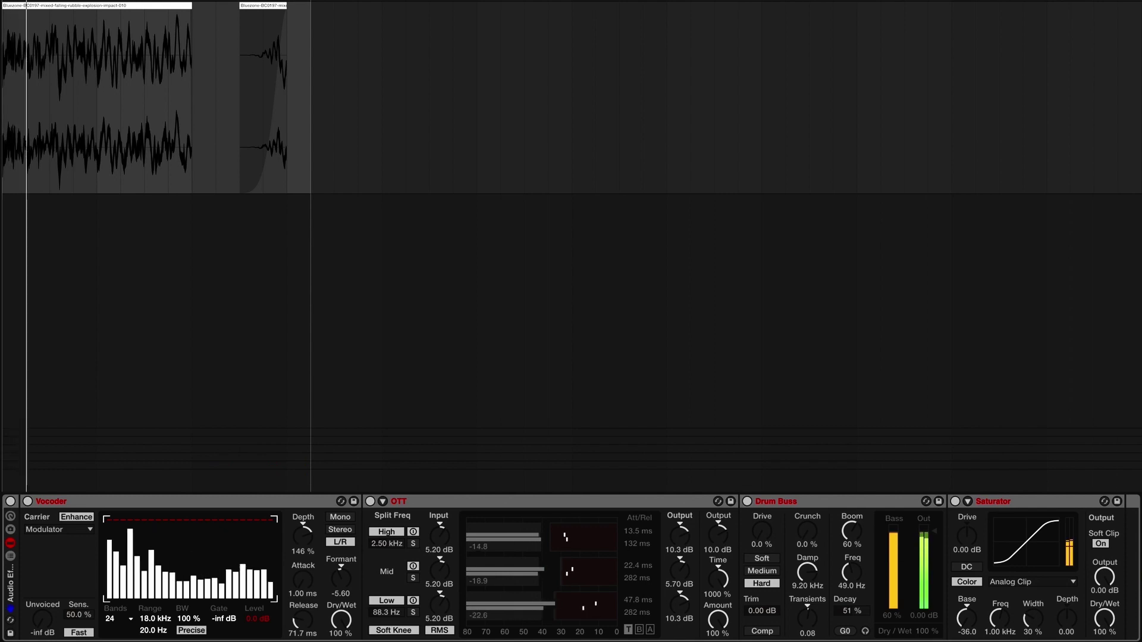